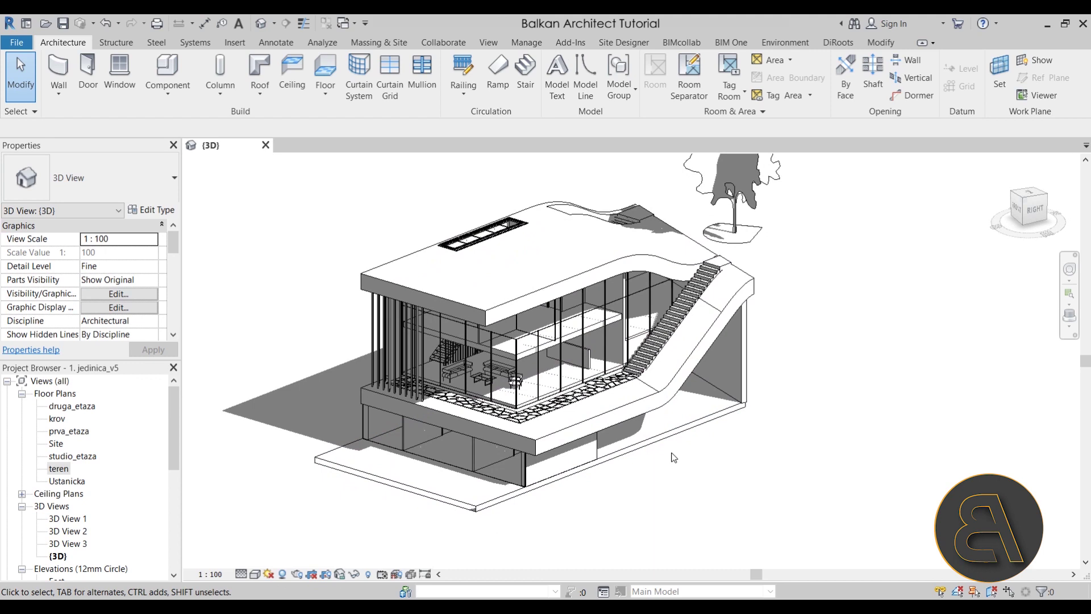
Set the visual style of the 3D house view to Realistic
{"action": "mouse_move", "coordinate": [624, 509]}
{"action": "middle_mouse_down", "text": "shift"}
{"action": "mouse_move", "coordinate": [697, 446]}
{"action": "mouse_move", "coordinate": [721, 453]}
{"action": "mouse_move", "coordinate": [750, 435]}
{"action": "mouse_move", "coordinate": [653, 504]}
{"action": "mouse_move", "coordinate": [627, 550]}
{"action": "mouse_move", "coordinate": [614, 454]}
{"action": "mouse_move", "coordinate": [583, 437]}
{"action": "middle_mouse_up", "text": "shift"}
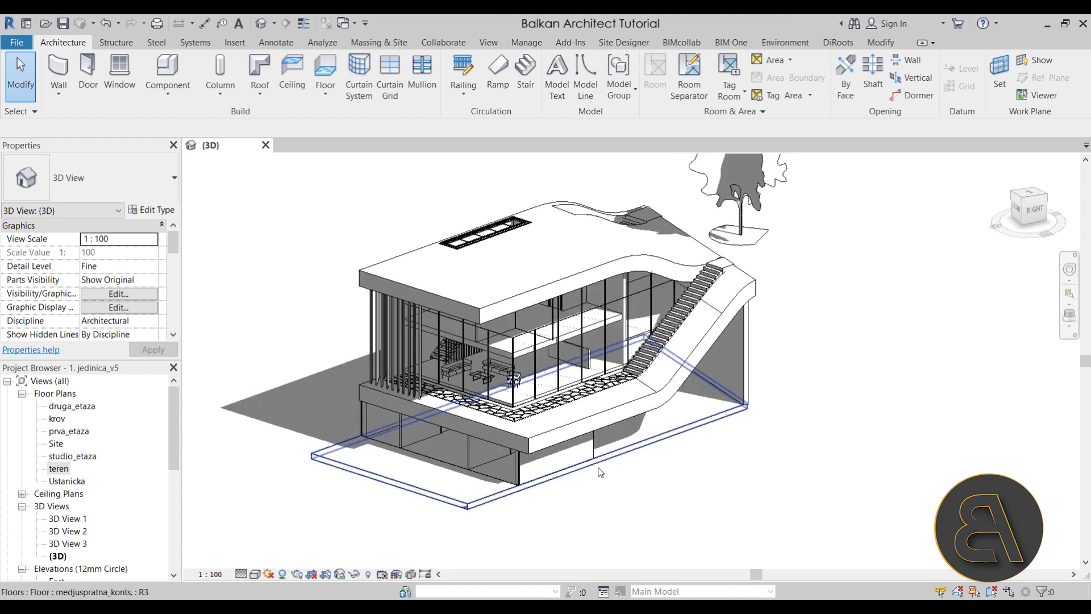
{"action": "middle_click_drag", "start_coordinate": [653, 493], "coordinate": [668, 480], "text": "shift"}
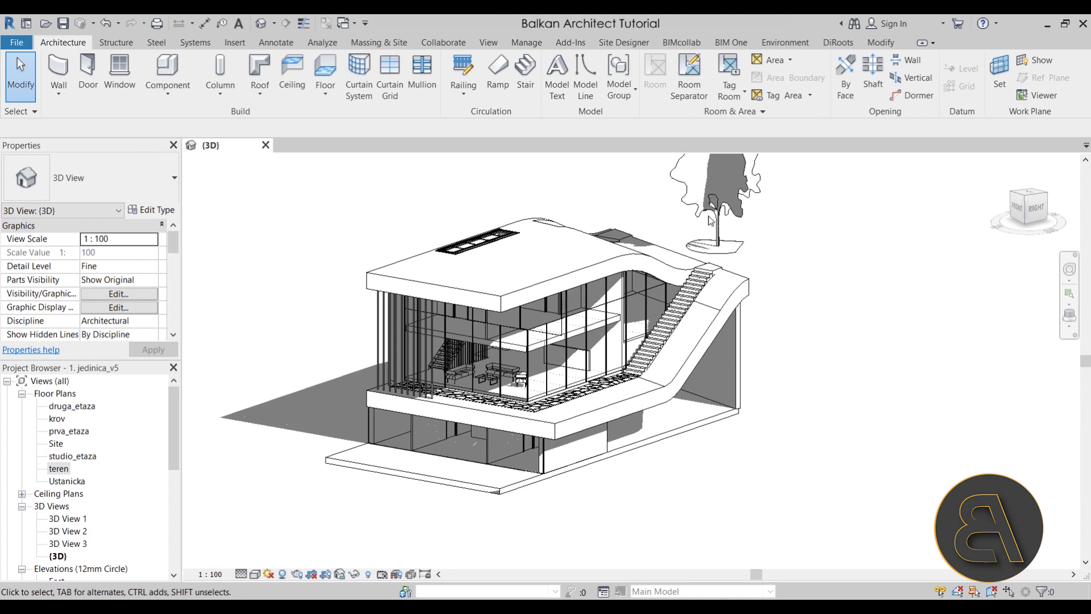
{"action": "middle_click_drag", "start_coordinate": [740, 458], "coordinate": [694, 465], "text": "shift"}
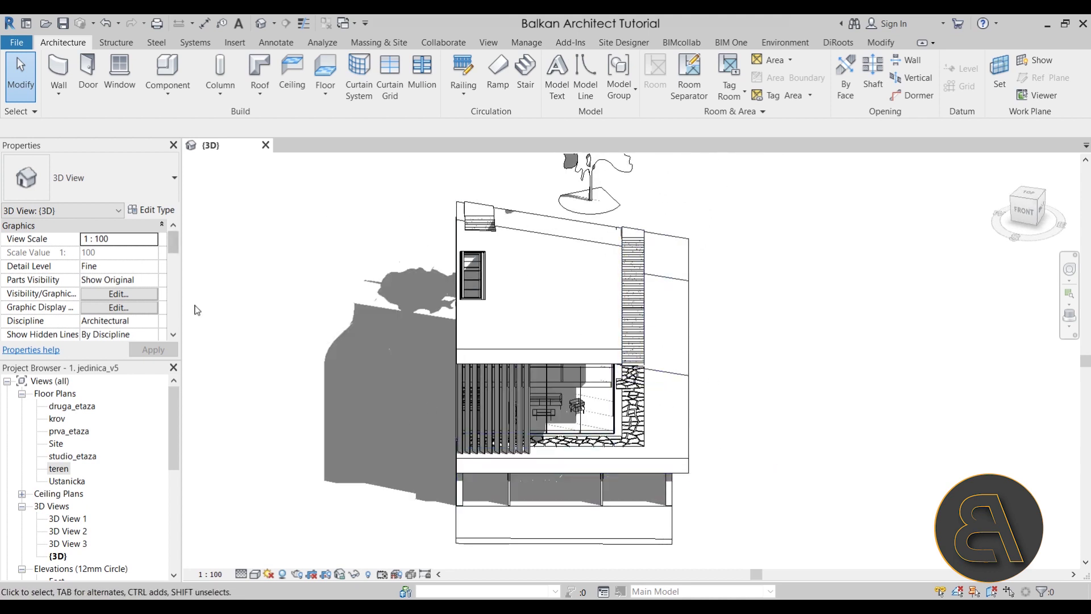
{"action": "middle_click_drag", "start_coordinate": [197, 310], "coordinate": [341, 398], "text": "shift"}
{"action": "middle_click_drag", "start_coordinate": [462, 434], "coordinate": [407, 388], "text": "shift"}
{"action": "middle_click_drag", "start_coordinate": [419, 516], "coordinate": [367, 538], "text": "shift"}
{"action": "left_click", "coordinate": [255, 574]}
{"action": "left_click", "coordinate": [279, 546]}
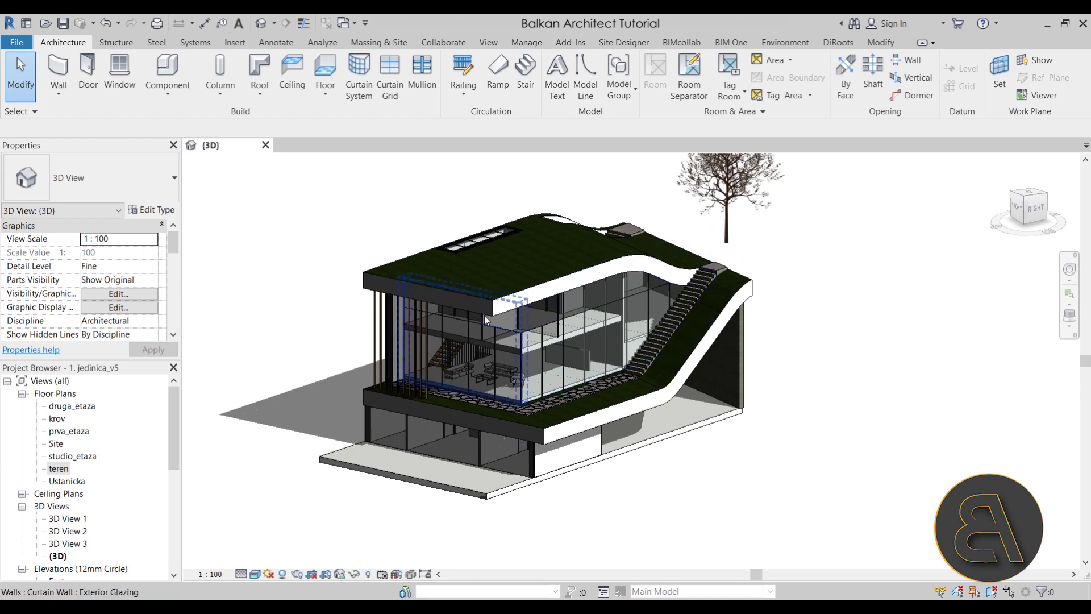
Select the upper green roof and the lower sloping green roof in turn to inspect them, and clear the selection
{"action": "left_click", "coordinate": [486, 310]}
{"action": "middle_click_drag", "start_coordinate": [486, 310], "coordinate": [710, 352], "text": "shift"}
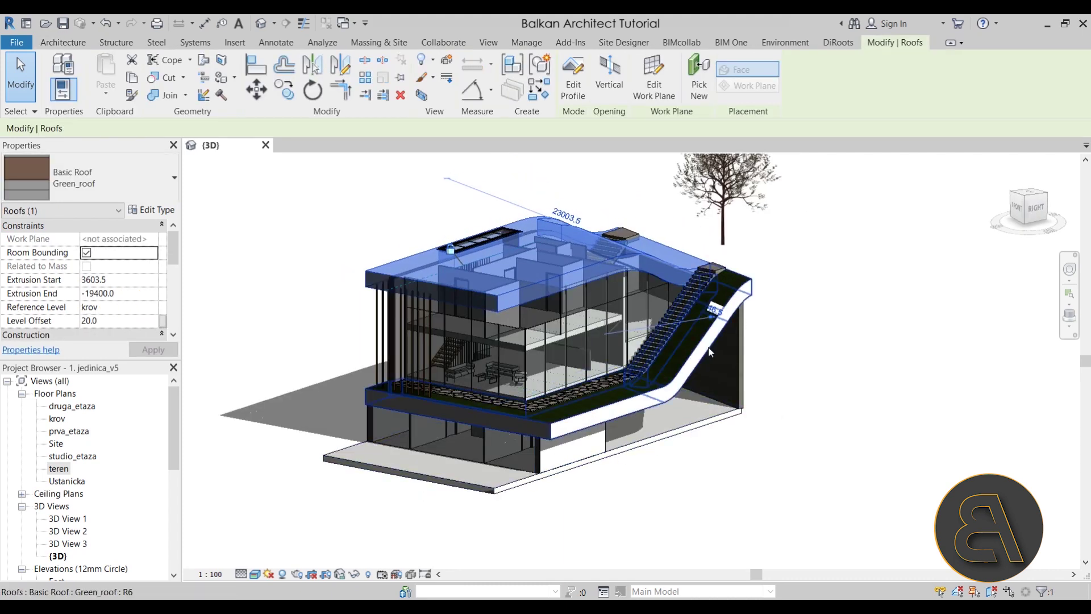
{"action": "left_click", "coordinate": [709, 352]}
{"action": "middle_click_drag", "start_coordinate": [738, 475], "coordinate": [659, 422], "text": "shift"}
{"action": "left_click", "coordinate": [659, 422]}
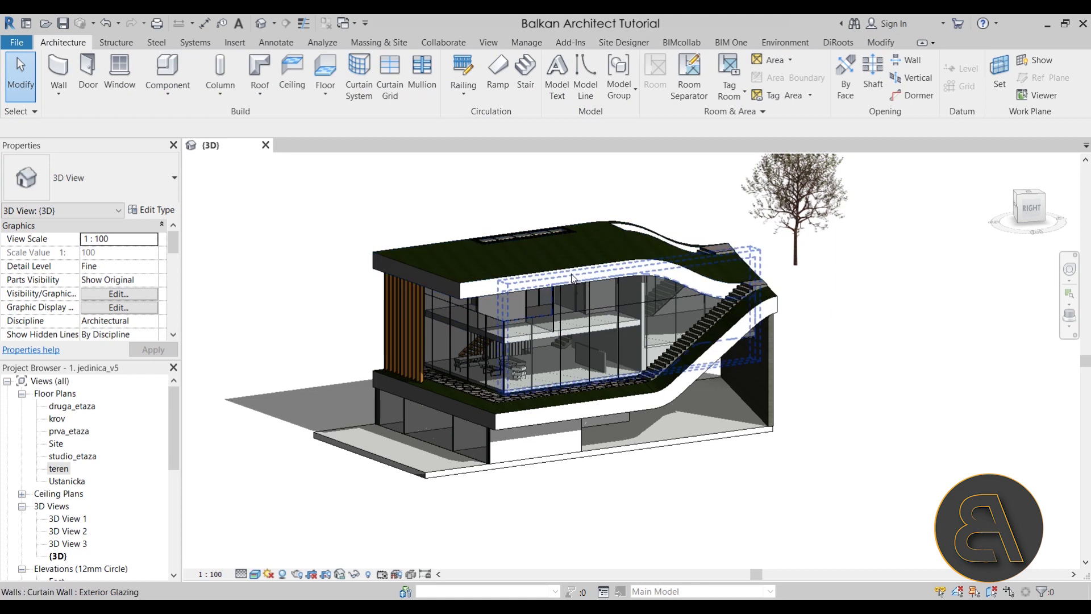
Open the upper roof's extrusion profile for editing, examine its curved line around the house, and finish the sketch without changes
{"action": "left_click", "coordinate": [571, 277]}
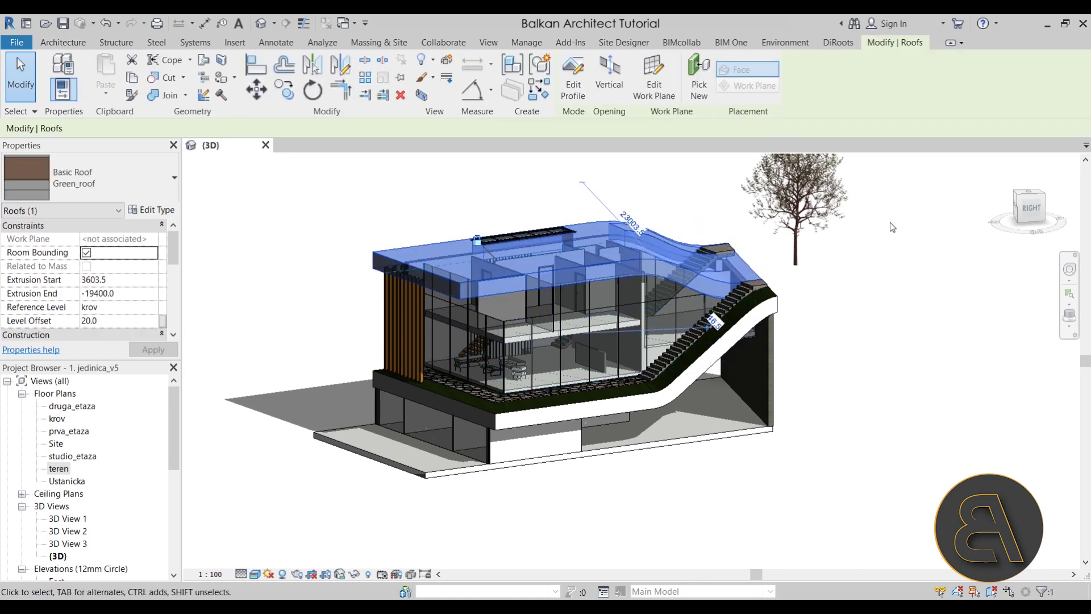
{"action": "left_click", "coordinate": [573, 85]}
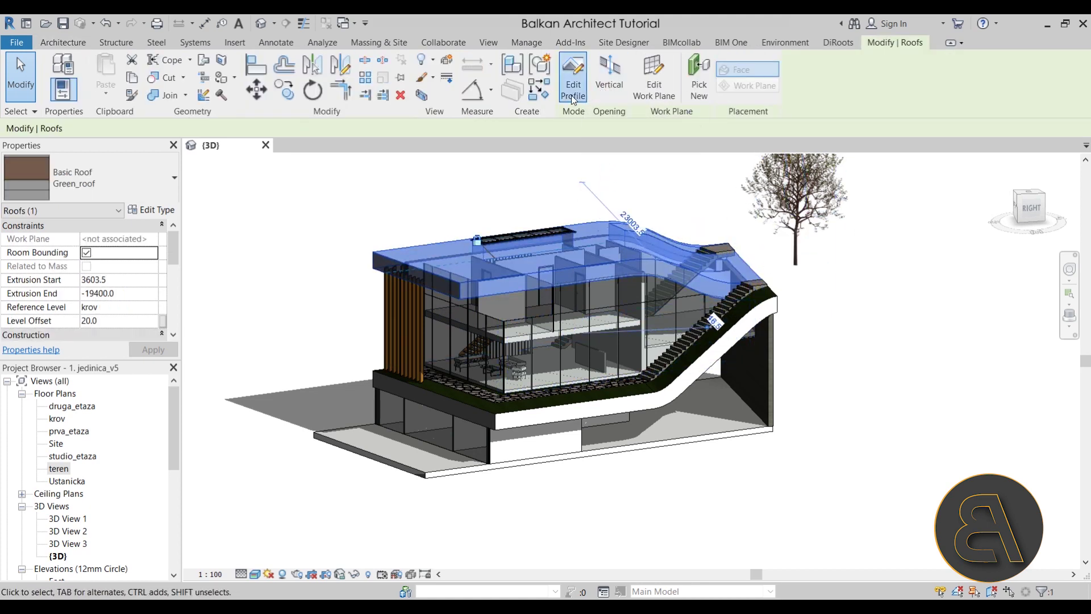
{"action": "middle_click_drag", "start_coordinate": [756, 483], "coordinate": [802, 519], "text": "shift"}
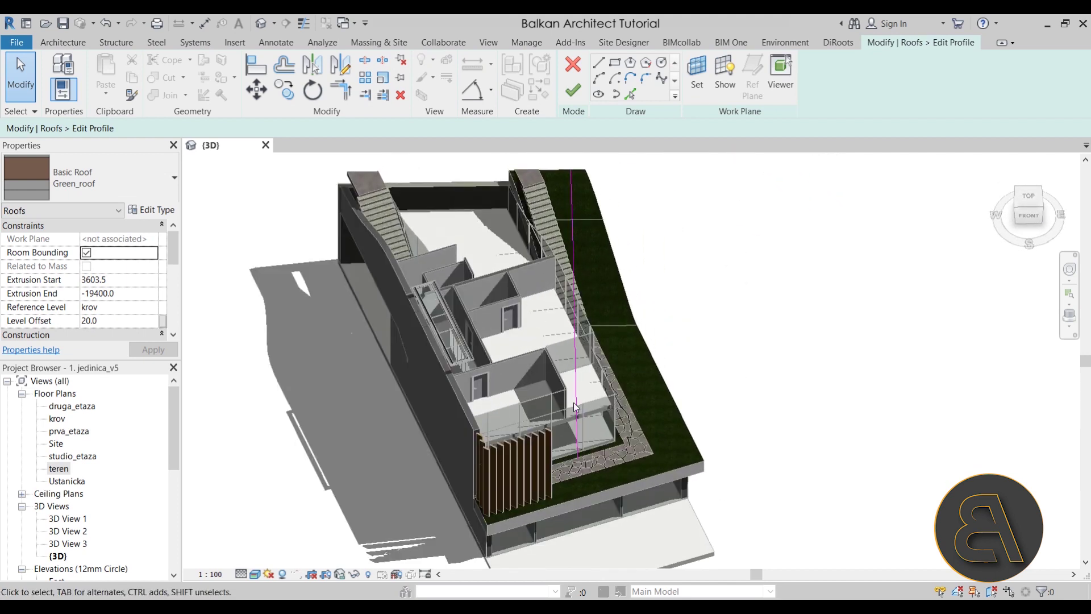
{"action": "scroll", "coordinate": [580, 394], "scroll_direction": "down", "scroll_amount": 2}
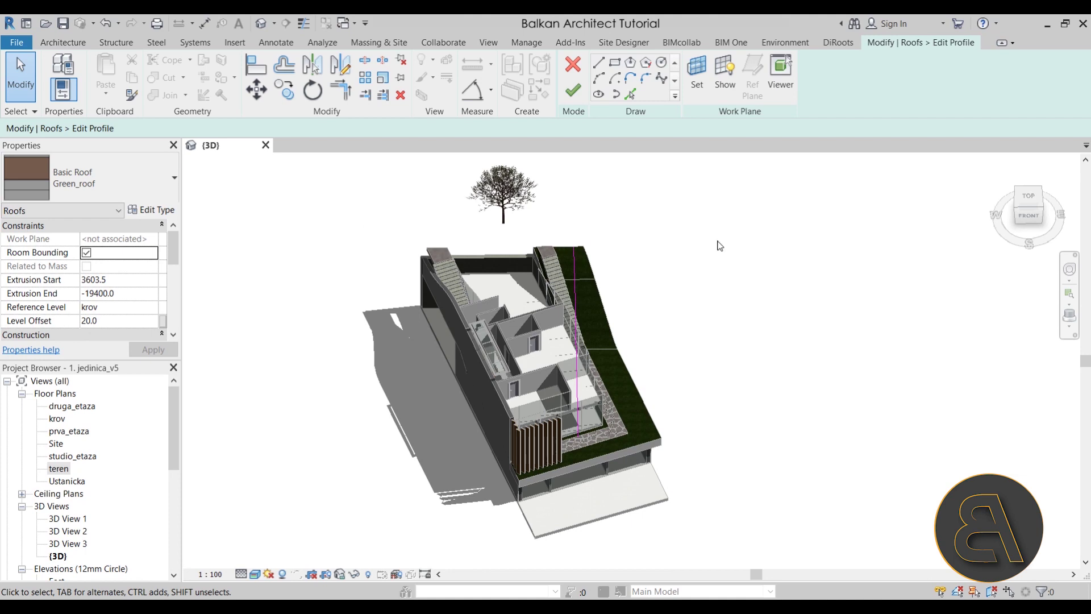
{"action": "middle_click_drag", "start_coordinate": [727, 313], "coordinate": [654, 228], "text": "shift"}
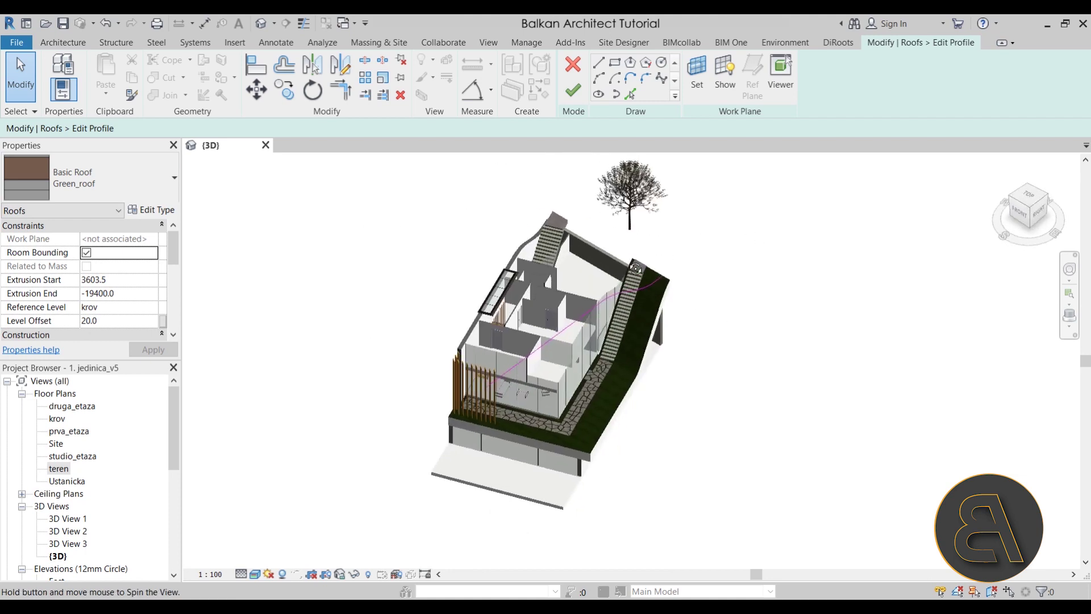
{"action": "left_click", "coordinate": [573, 91]}
{"action": "left_click", "coordinate": [782, 359]}
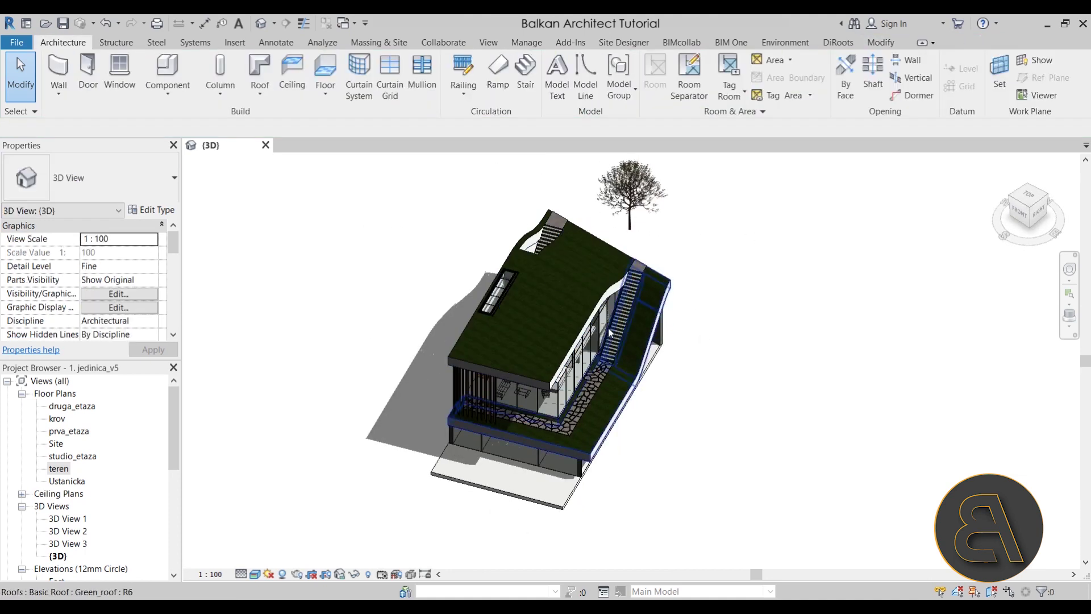
Open the sketch of the opening that cuts the green roof, examine its outline, and finish the sketch without changes
{"action": "left_click", "coordinate": [591, 267]}
{"action": "left_click", "coordinate": [573, 80]}
{"action": "middle_click_drag", "start_coordinate": [775, 317], "coordinate": [512, 246], "text": "shift"}
{"action": "mouse_move", "coordinate": [497, 398]}
{"action": "middle_mouse_down", "text": "shift"}
{"action": "mouse_move", "coordinate": [606, 286]}
{"action": "mouse_move", "coordinate": [596, 161]}
{"action": "middle_mouse_up", "text": "shift"}
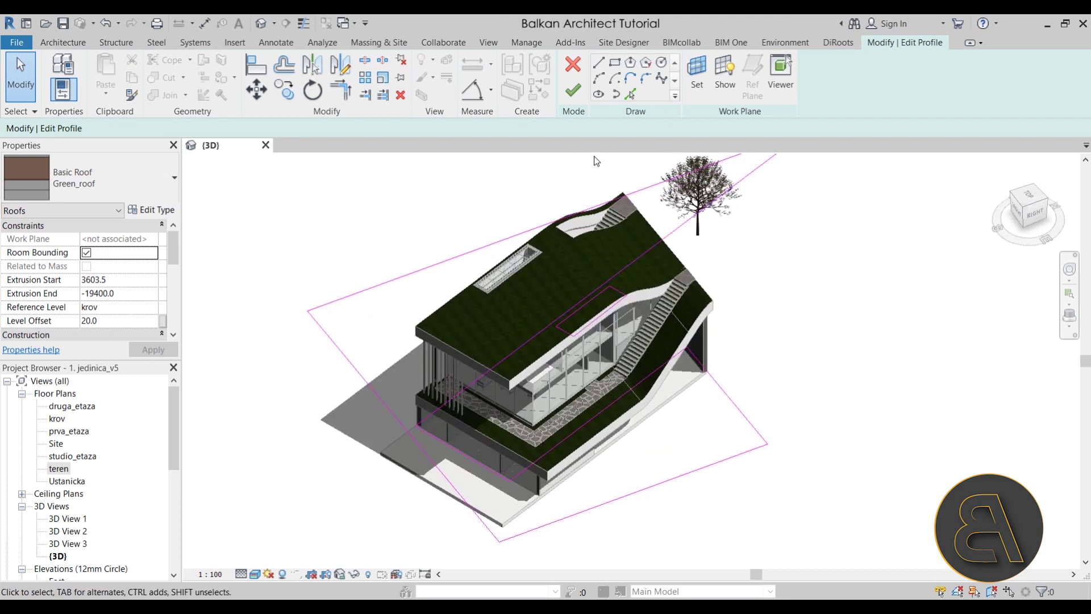
{"action": "left_click", "coordinate": [566, 87]}
{"action": "middle_click_drag", "start_coordinate": [654, 341], "coordinate": [724, 349], "text": "shift"}
{"action": "left_click", "coordinate": [758, 419]}
Examine the curved roof, sloping stair, terrace and glazed facades of the house from the side and the front
{"action": "scroll", "coordinate": [606, 341], "scroll_direction": "up", "scroll_amount": 2}
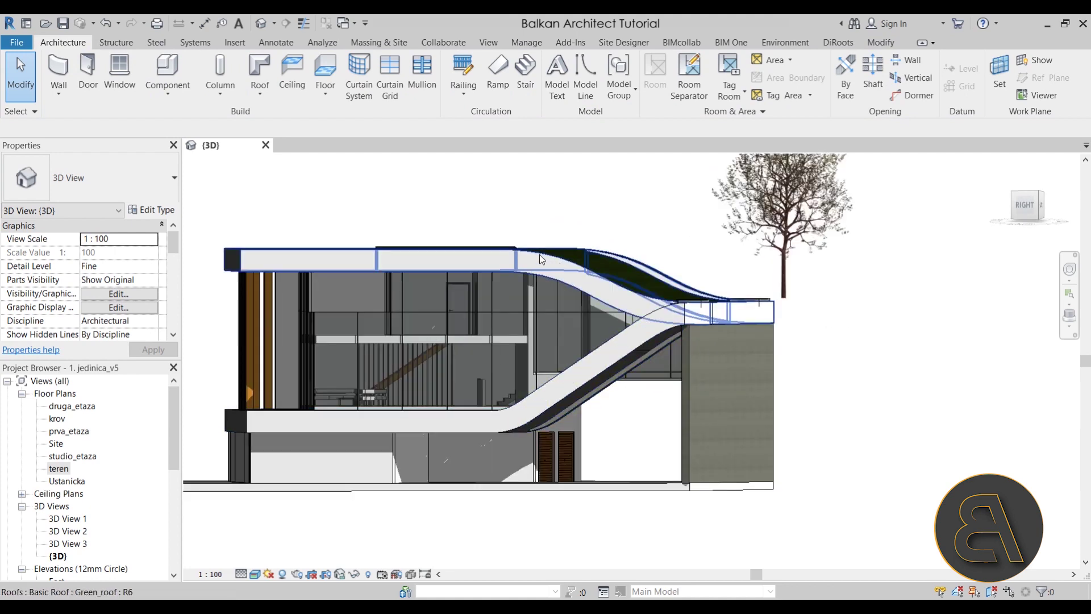
{"action": "middle_click_drag", "start_coordinate": [637, 387], "coordinate": [516, 308], "text": "shift"}
{"action": "scroll", "coordinate": [568, 382], "scroll_direction": "up", "scroll_amount": 3}
{"action": "left_click", "coordinate": [569, 382]}
{"action": "key", "text": "Escape"}
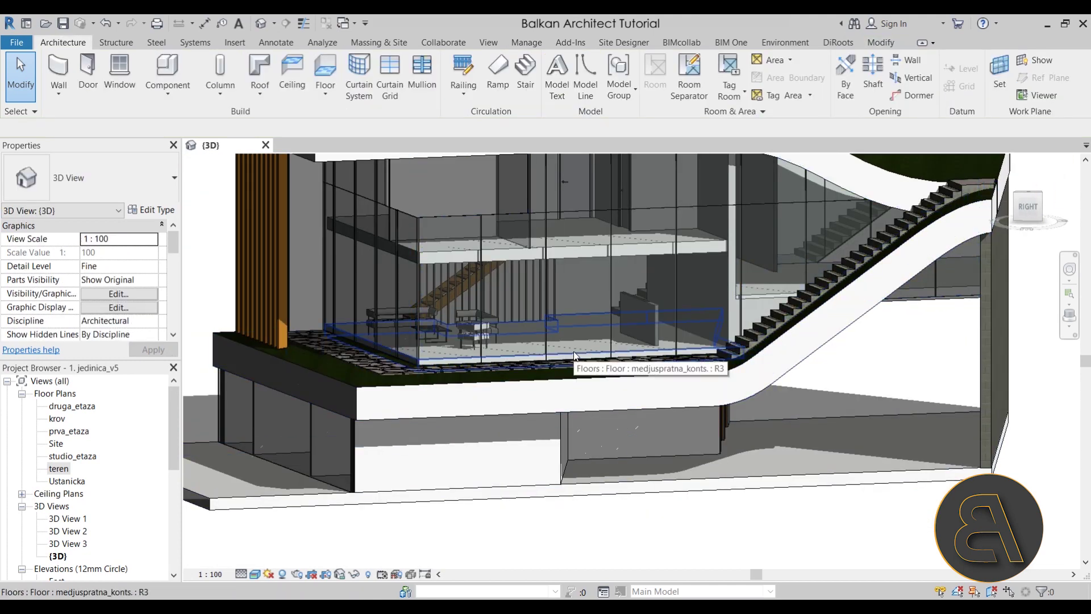
{"action": "scroll", "coordinate": [574, 355], "scroll_direction": "down", "scroll_amount": 3}
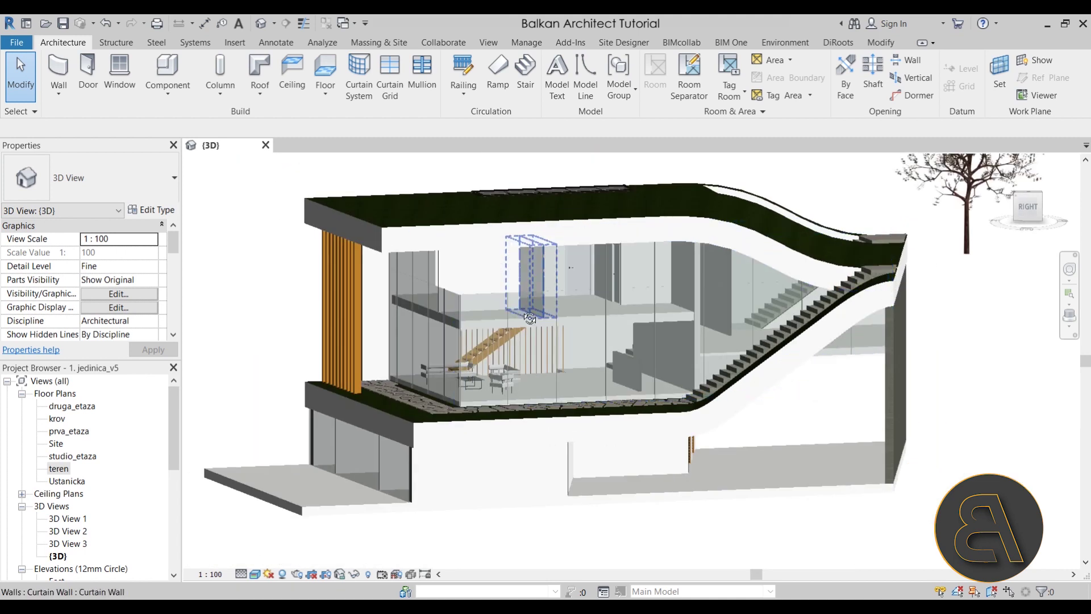
{"action": "middle_click_drag", "start_coordinate": [530, 319], "coordinate": [709, 393], "text": "shift"}
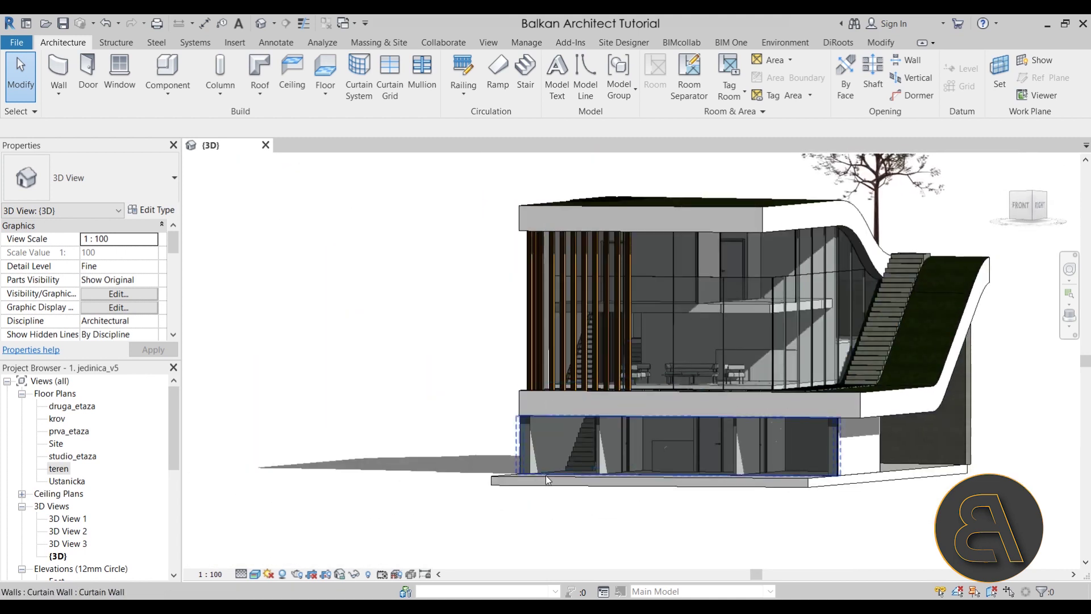
{"action": "middle_click_drag", "start_coordinate": [746, 452], "coordinate": [760, 497], "text": "shift"}
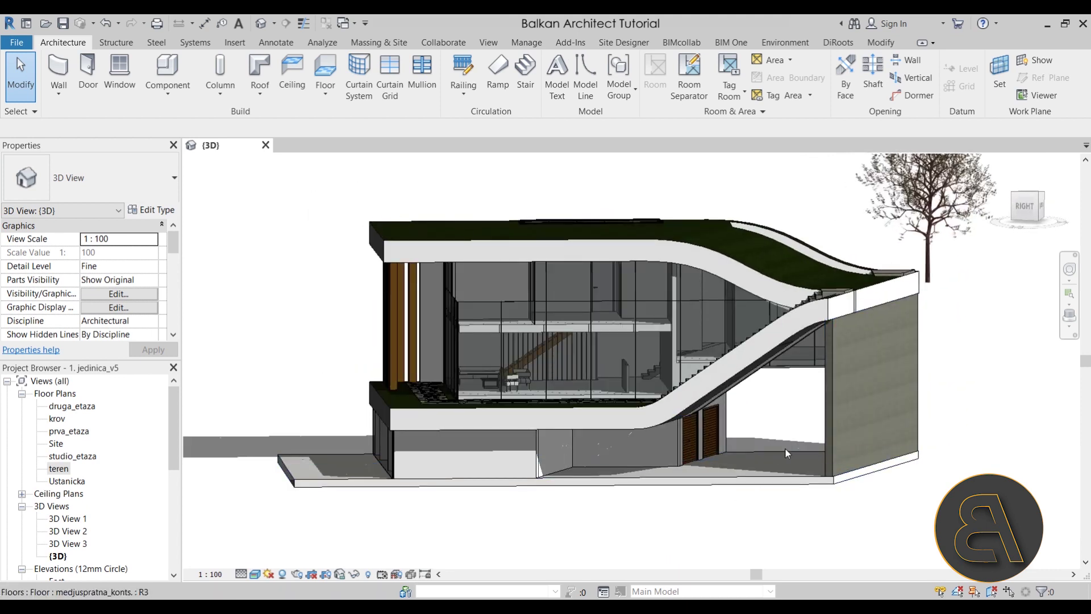
{"action": "middle_click_drag", "start_coordinate": [786, 453], "coordinate": [622, 421], "text": "shift"}
Select the end vertical timber fin of the facade, examine how the fins meet the planted roof slab, and clear the selection
{"action": "left_click", "coordinate": [367, 340]}
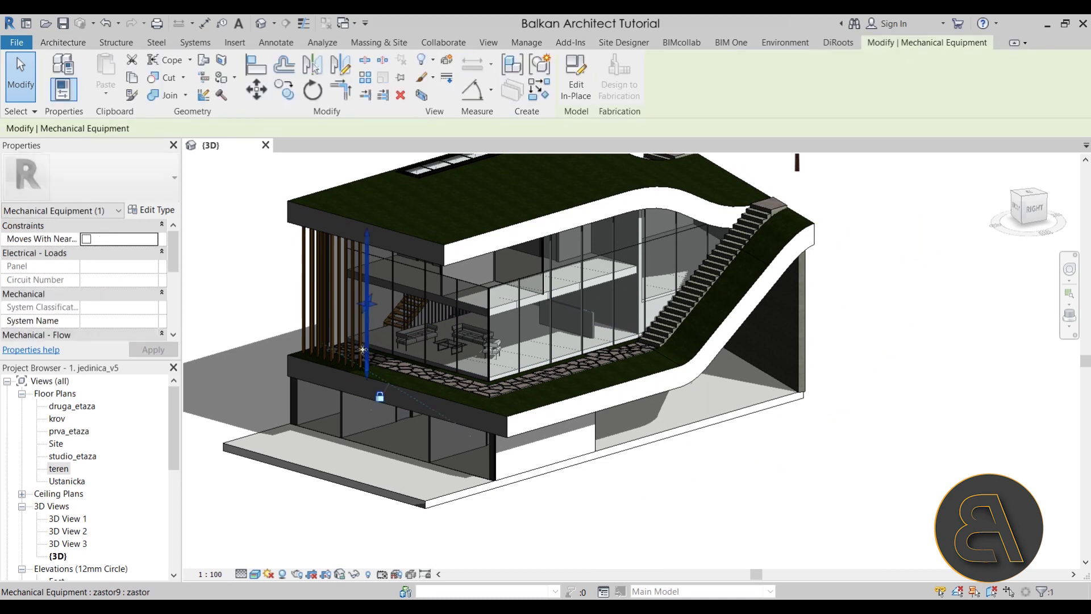
{"action": "scroll", "coordinate": [258, 321], "scroll_direction": "up", "scroll_amount": 2}
{"action": "scroll", "coordinate": [259, 321], "scroll_direction": "up", "scroll_amount": 1}
{"action": "middle_click_drag", "start_coordinate": [391, 348], "coordinate": [407, 468], "text": "shift"}
{"action": "scroll", "coordinate": [278, 394], "scroll_direction": "up", "scroll_amount": 4}
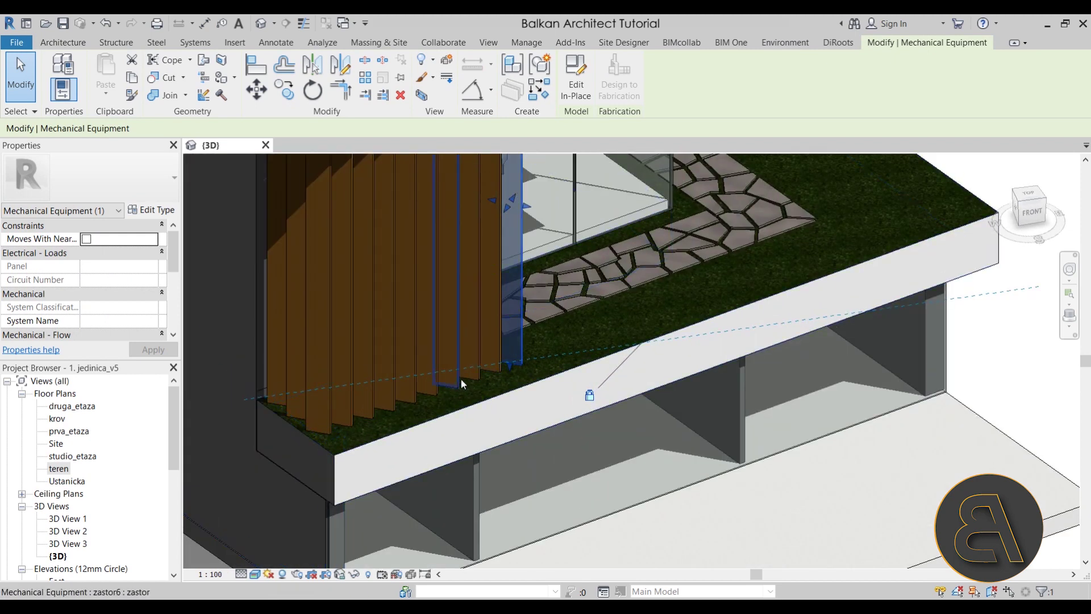
{"action": "scroll", "coordinate": [462, 380], "scroll_direction": "down", "scroll_amount": 3}
{"action": "scroll", "coordinate": [451, 401], "scroll_direction": "up", "scroll_amount": 2}
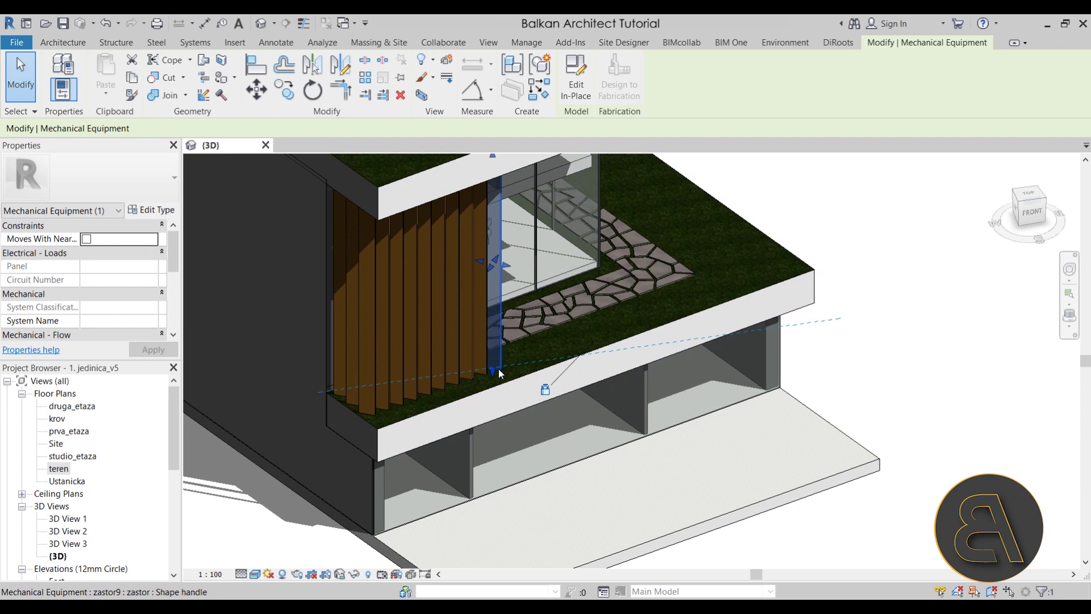
{"action": "middle_click_drag", "start_coordinate": [501, 309], "coordinate": [470, 375], "text": "shift"}
{"action": "scroll", "coordinate": [381, 364], "scroll_direction": "down", "scroll_amount": 4}
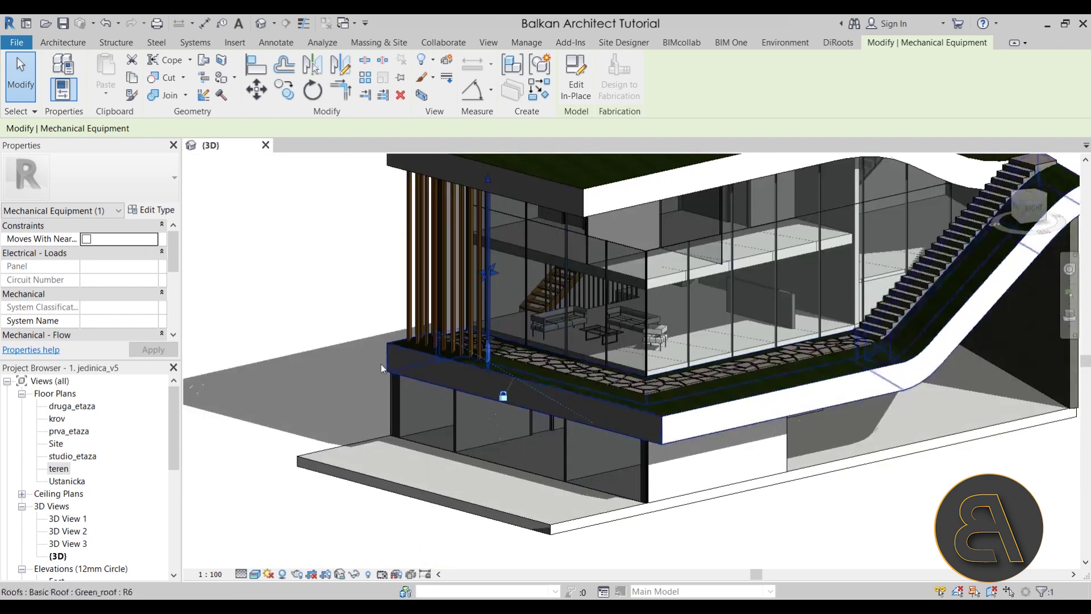
{"action": "left_click", "coordinate": [328, 340]}
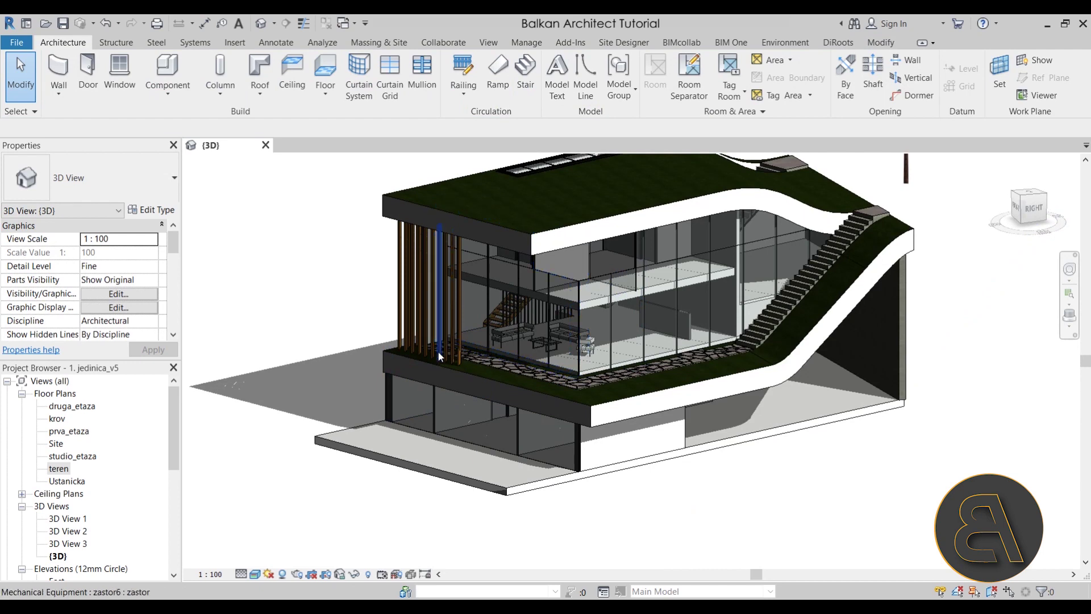
Select one of the inner facade fins to check its in-place editing option, and clear the selection
{"action": "left_click", "coordinate": [443, 342]}
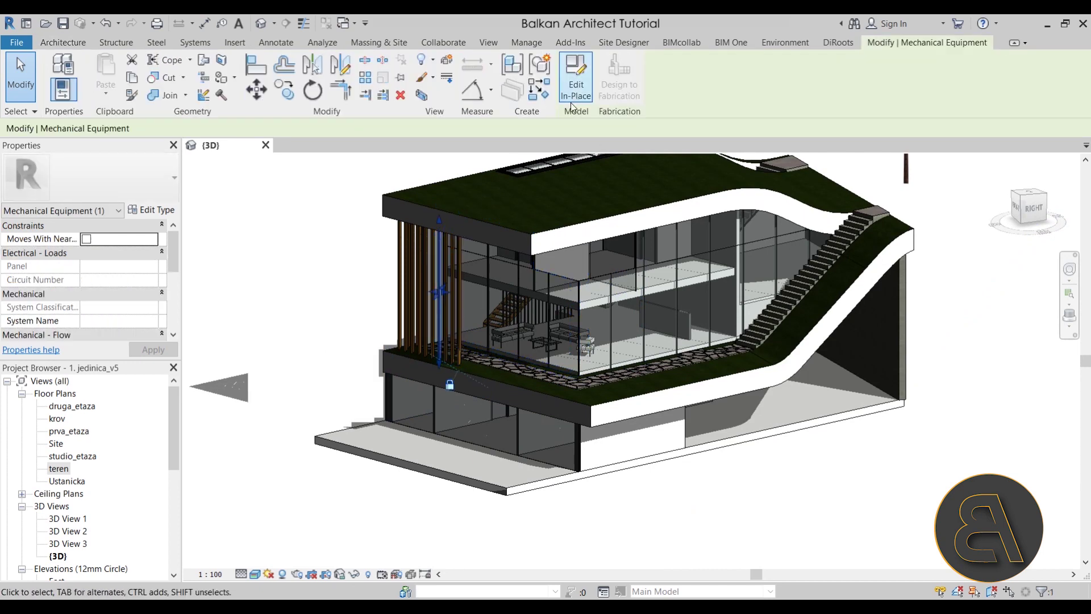
{"action": "scroll", "coordinate": [343, 295], "scroll_direction": "down", "scroll_amount": 3}
{"action": "left_click", "coordinate": [367, 278]}
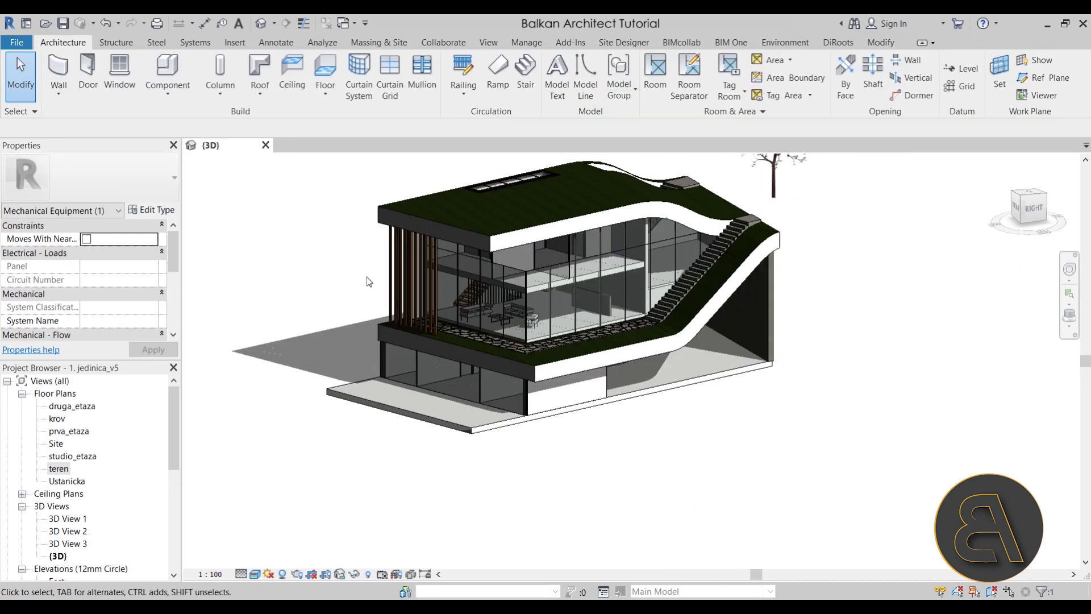
Select a vertical slat of the interior staircase screen and examine the wooden stair behind the curtain wall
{"action": "middle_click_drag", "start_coordinate": [366, 277], "coordinate": [551, 333], "text": "shift"}
{"action": "scroll", "coordinate": [498, 316], "scroll_direction": "up", "scroll_amount": 8}
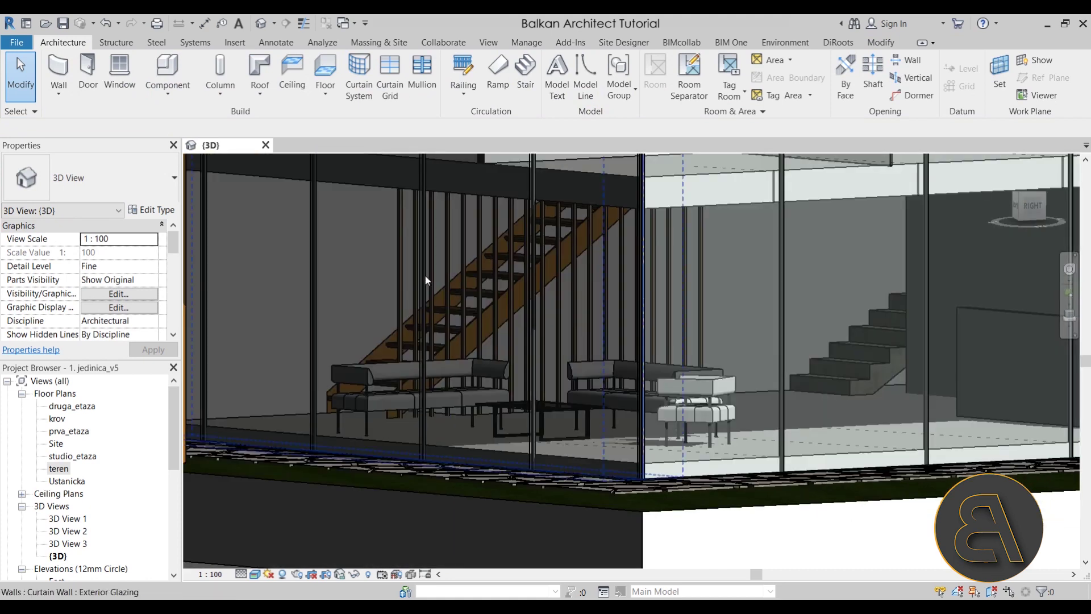
{"action": "scroll", "coordinate": [399, 276], "scroll_direction": "up", "scroll_amount": 3}
{"action": "left_click", "coordinate": [399, 274]}
{"action": "mouse_move", "coordinate": [461, 301]}
{"action": "middle_mouse_down", "text": "shift"}
{"action": "mouse_move", "coordinate": [491, 286]}
{"action": "mouse_move", "coordinate": [452, 287]}
{"action": "middle_mouse_up", "text": "shift"}
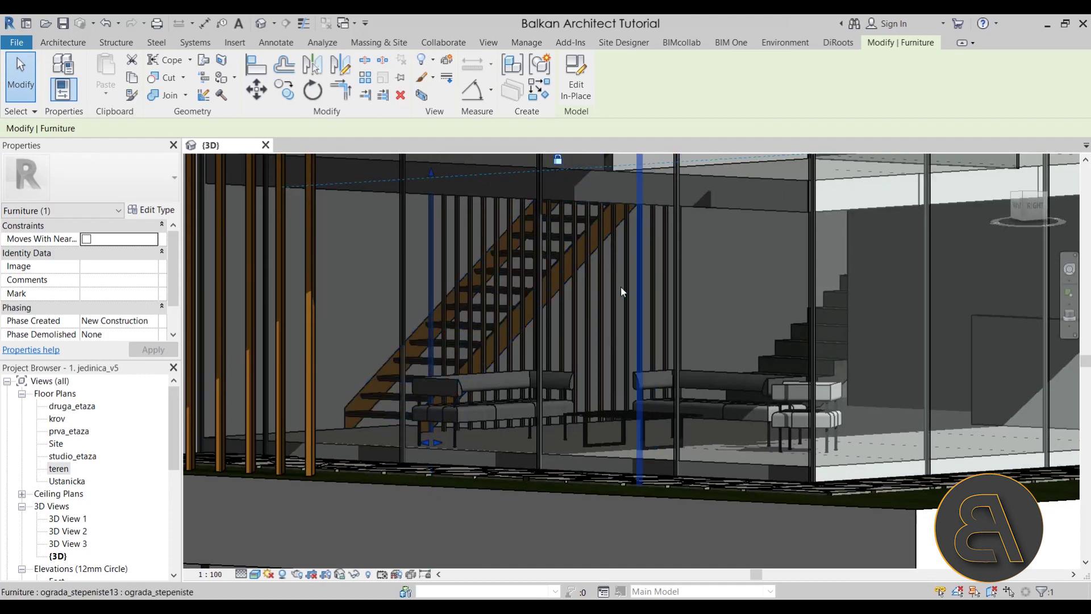
{"action": "scroll", "coordinate": [580, 284], "scroll_direction": "down", "scroll_amount": 4}
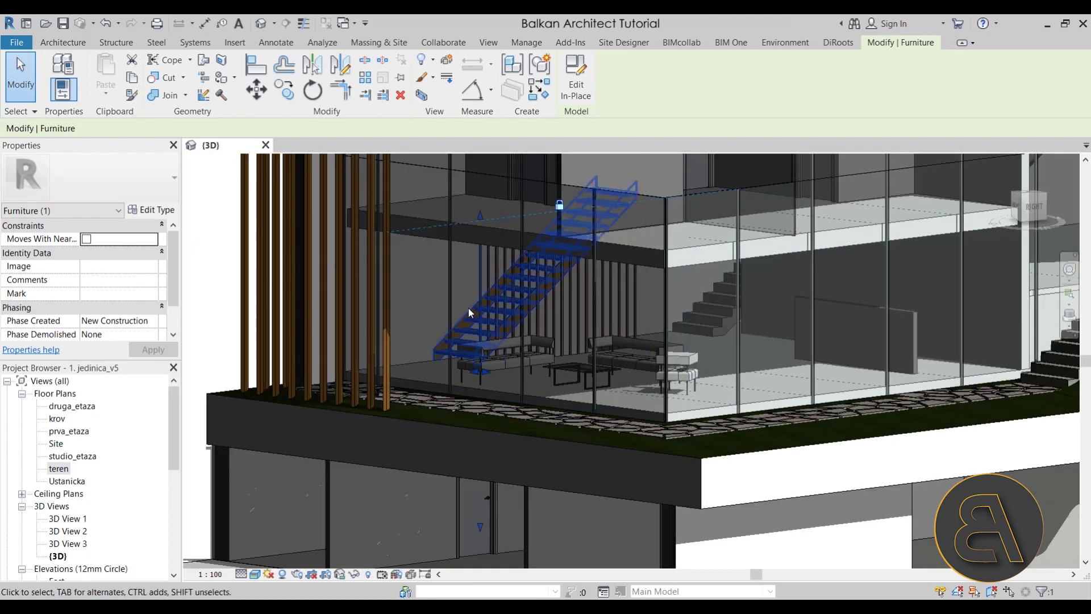
{"action": "scroll", "coordinate": [578, 308], "scroll_direction": "down", "scroll_amount": 5}
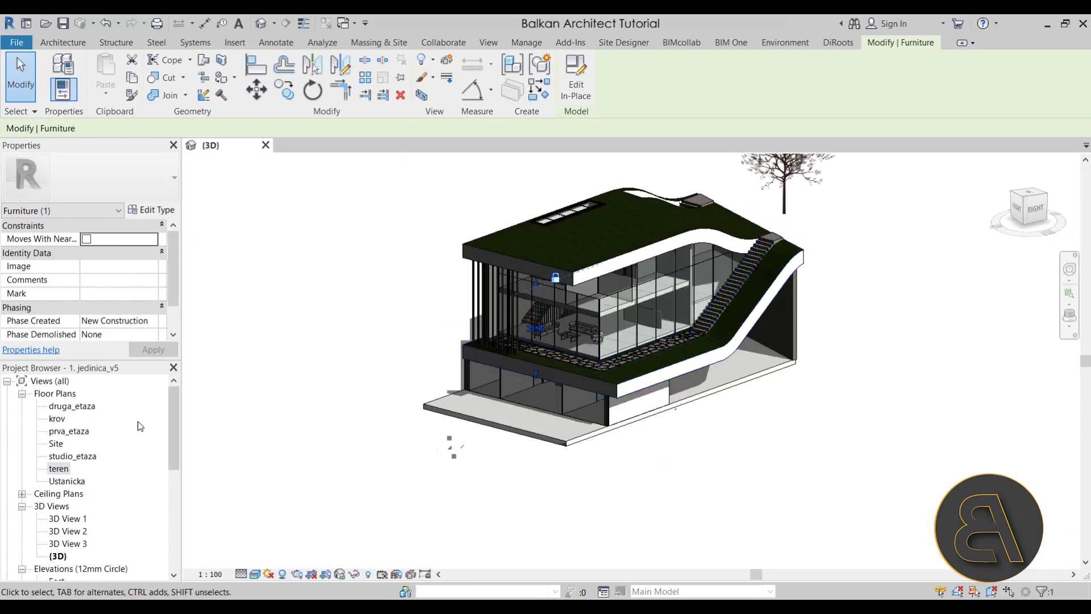
Open the saved perspectives 3D View 1 and 3D View 2
{"action": "scroll", "coordinate": [138, 426], "scroll_direction": "down", "scroll_amount": 1}
{"action": "double_click", "coordinate": [72, 469]}
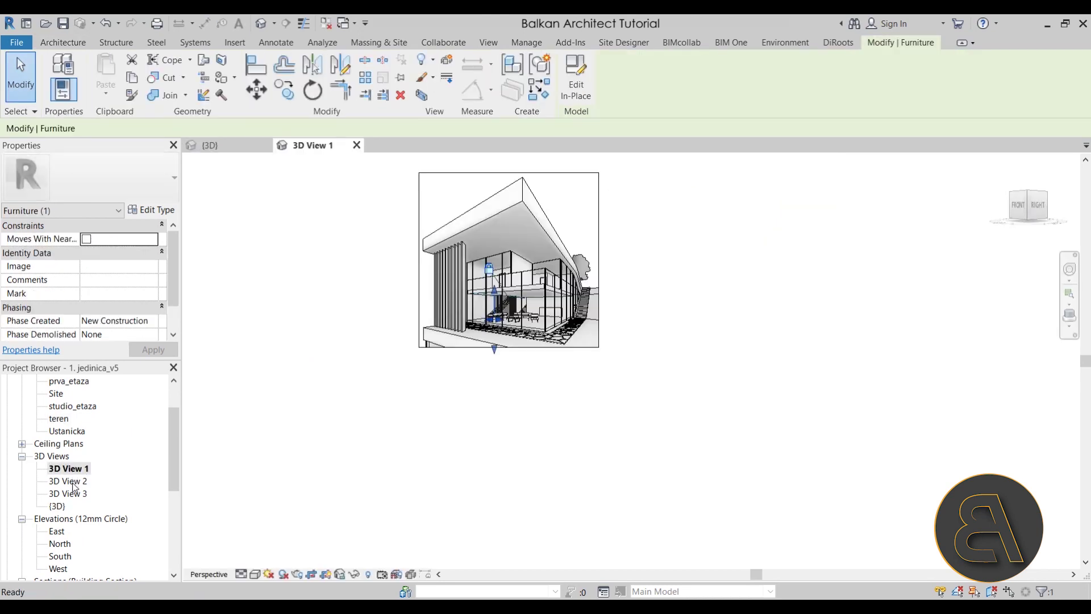
{"action": "double_click", "coordinate": [69, 481]}
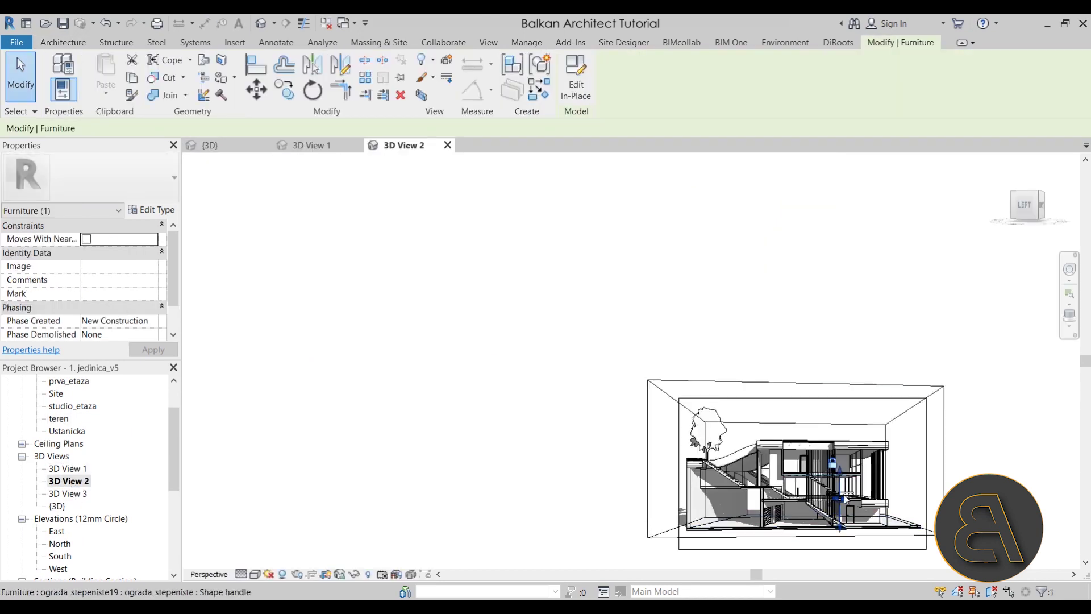
Clear the selection and examine the staircases, slat screen and floor levels in the sectioned perspective of 3D View 2
{"action": "scroll", "coordinate": [845, 499], "scroll_direction": "up", "scroll_amount": 6}
{"action": "key", "text": "Escape"}
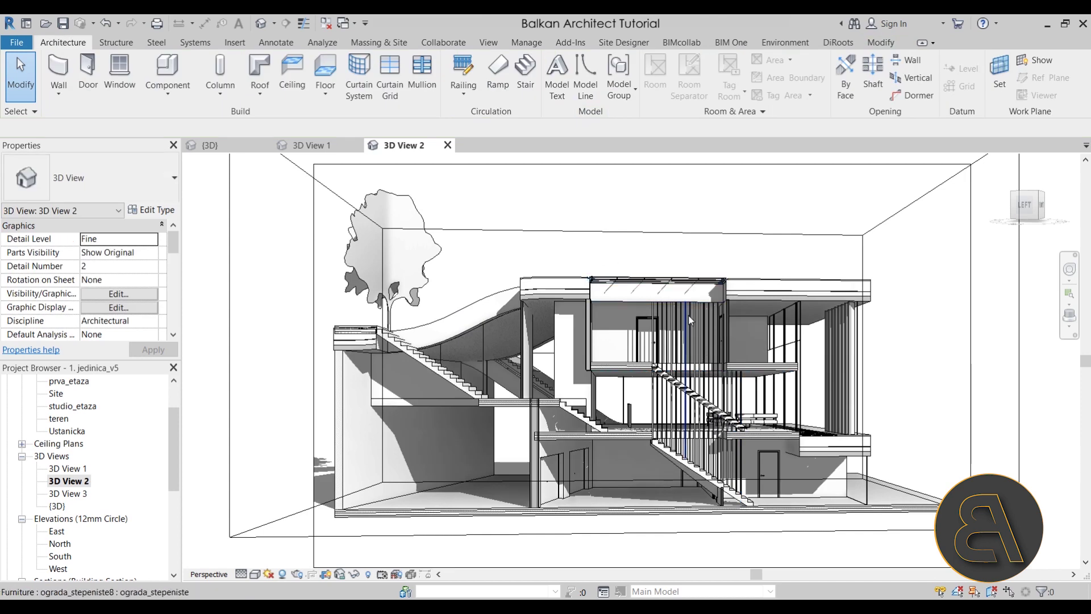
{"action": "middle_click_drag", "start_coordinate": [690, 320], "coordinate": [659, 308]}
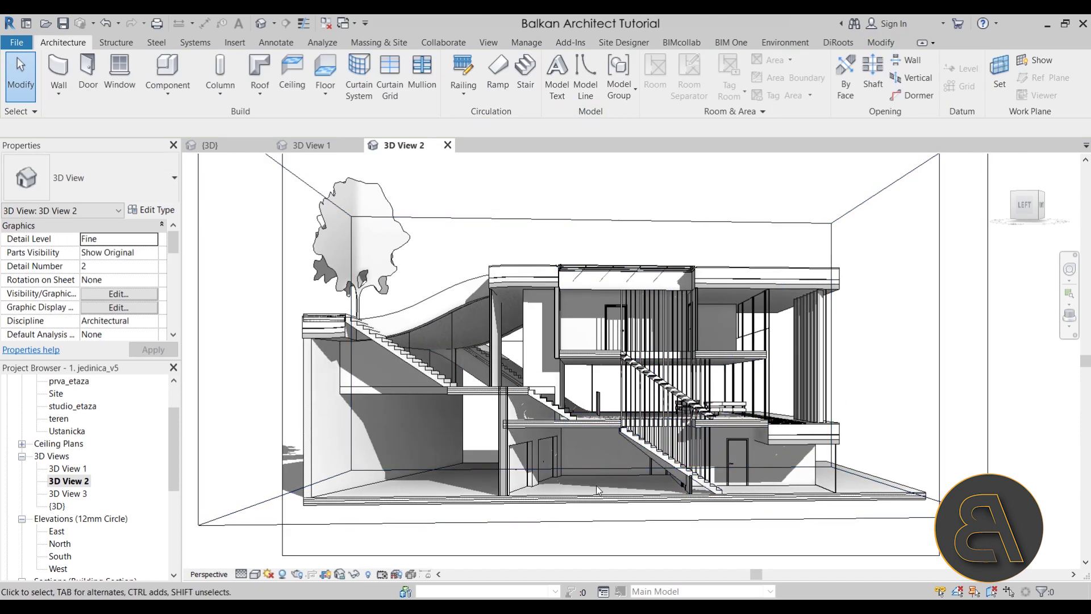
{"action": "scroll", "coordinate": [596, 485], "scroll_direction": "up", "scroll_amount": 3}
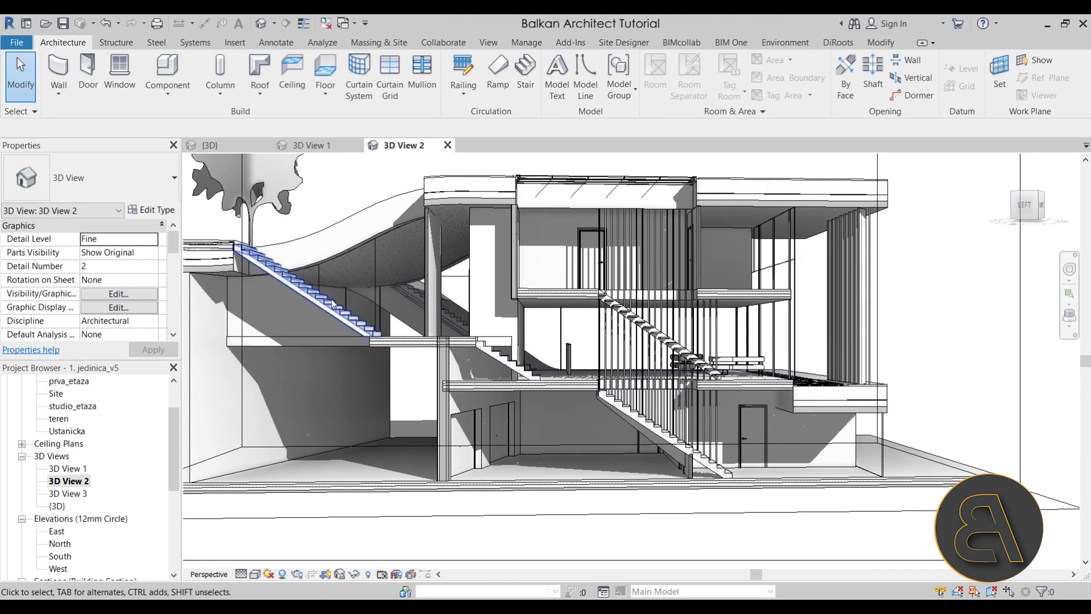
{"action": "middle_click_drag", "start_coordinate": [377, 342], "coordinate": [424, 344]}
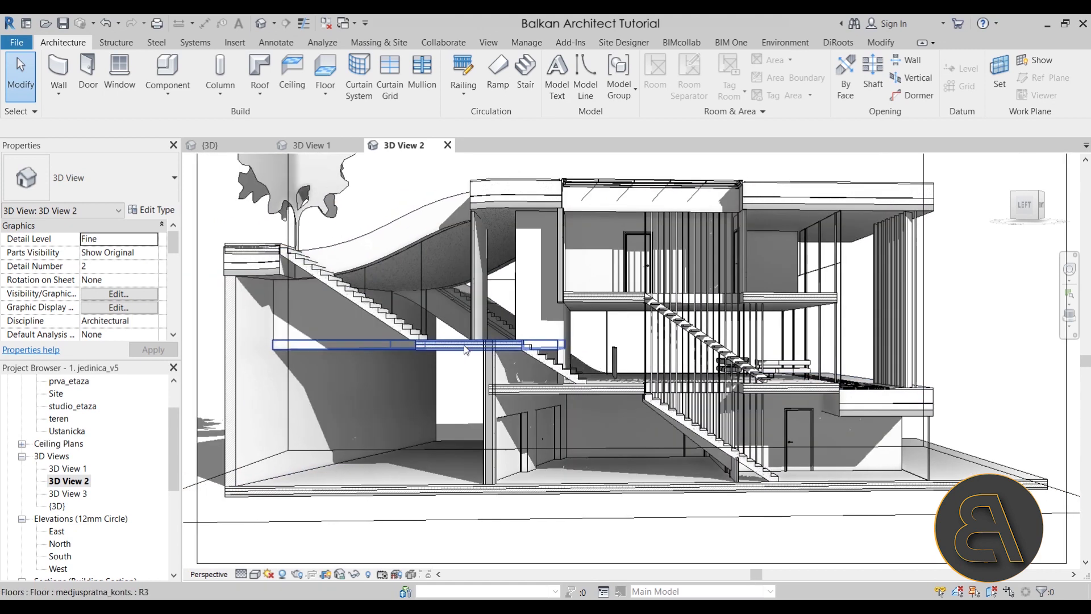
Select the curved green roof and examine how the floor slabs, walls and staircases are layered in the section
{"action": "left_click", "coordinate": [233, 262]}
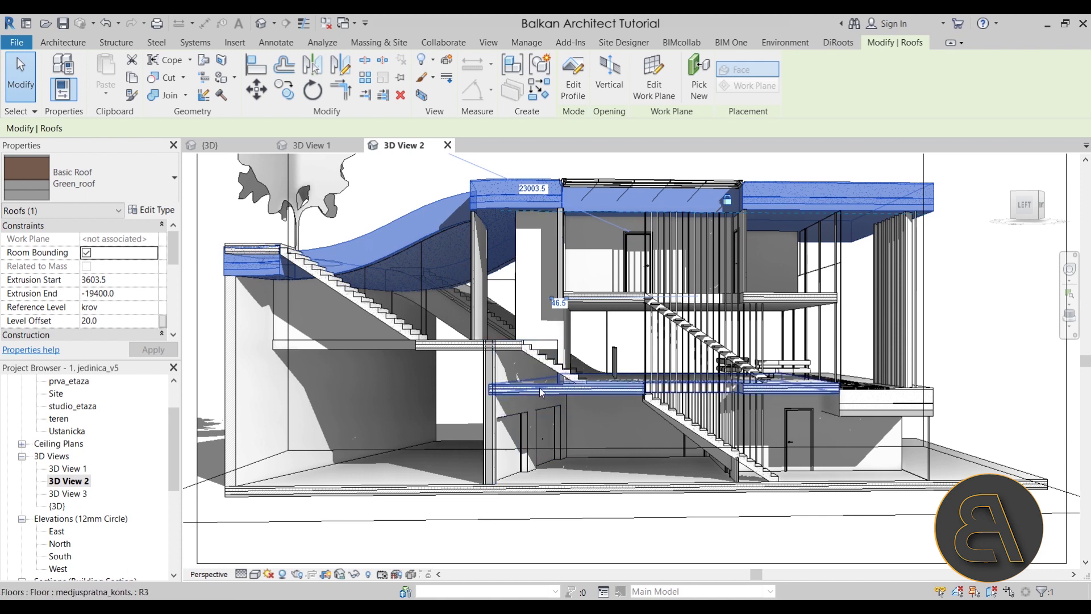
{"action": "scroll", "coordinate": [488, 392], "scroll_direction": "up", "scroll_amount": 5}
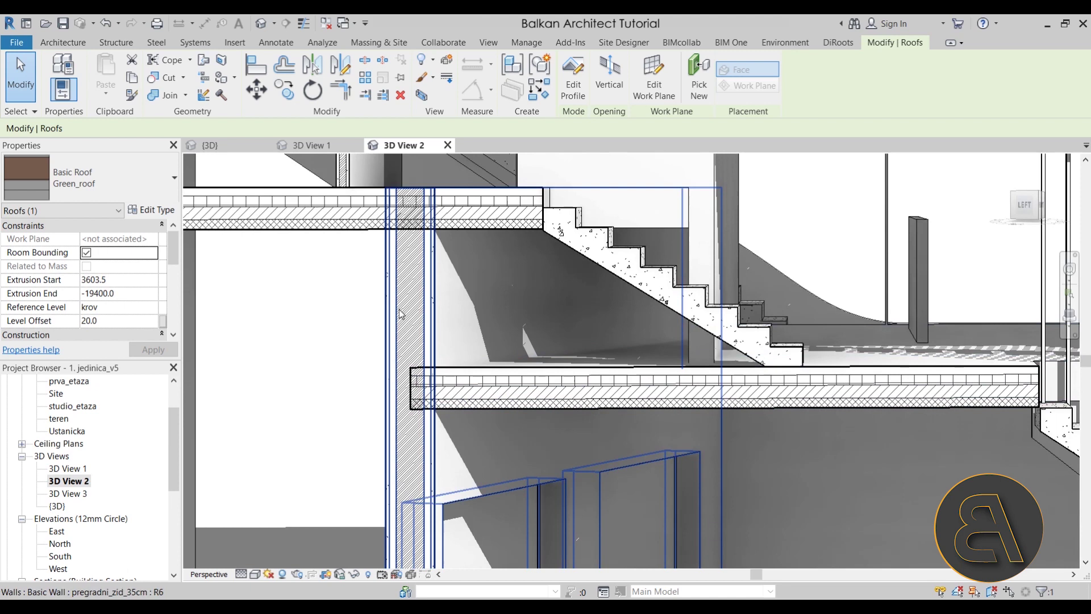
{"action": "scroll", "coordinate": [400, 315], "scroll_direction": "down", "scroll_amount": 5}
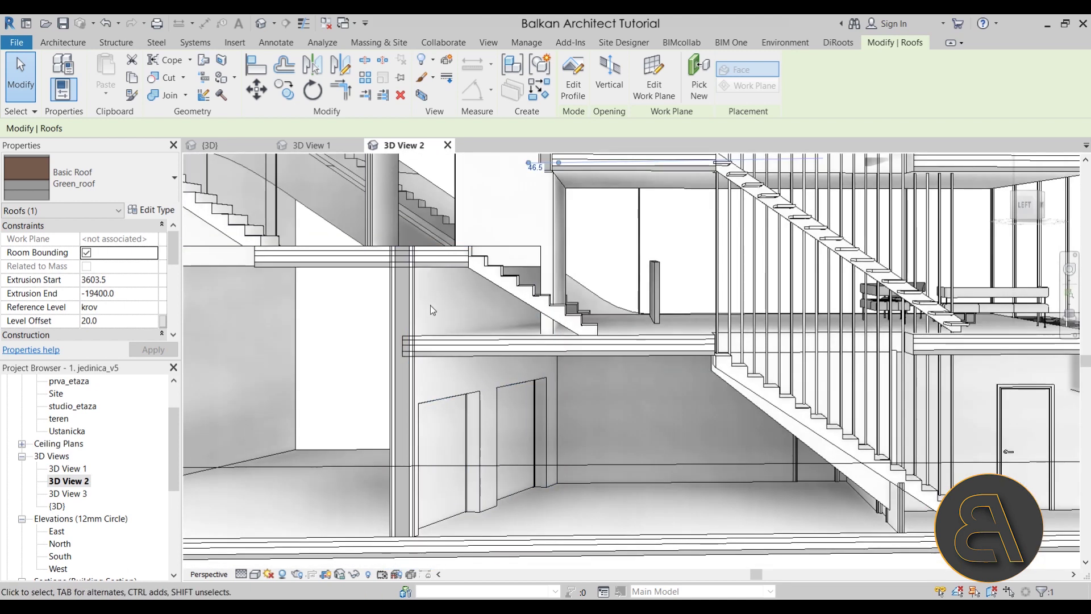
{"action": "scroll", "coordinate": [431, 305], "scroll_direction": "down", "scroll_amount": 5}
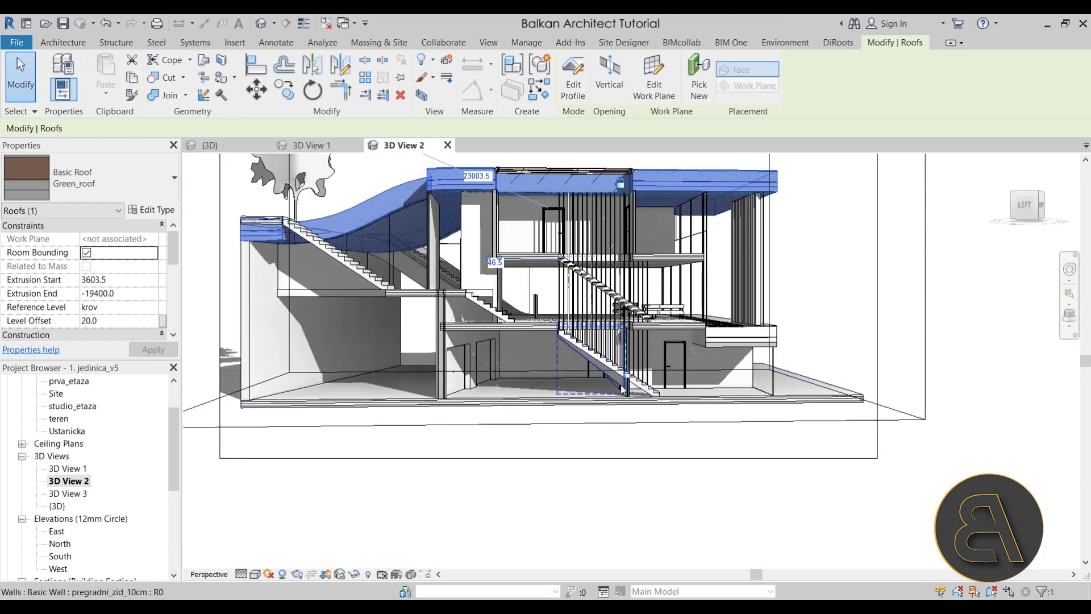
{"action": "scroll", "coordinate": [623, 390], "scroll_direction": "up", "scroll_amount": 3}
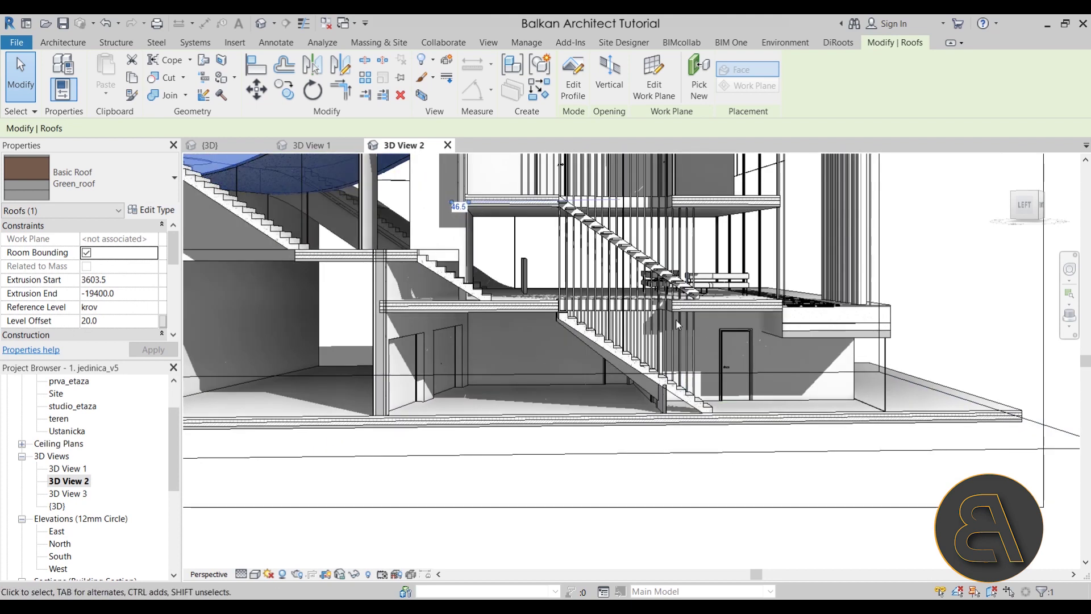
{"action": "scroll", "coordinate": [564, 271], "scroll_direction": "down", "scroll_amount": 4}
{"action": "middle_click_drag", "start_coordinate": [636, 322], "coordinate": [639, 372]}
{"action": "scroll", "coordinate": [585, 220], "scroll_direction": "up", "scroll_amount": 3}
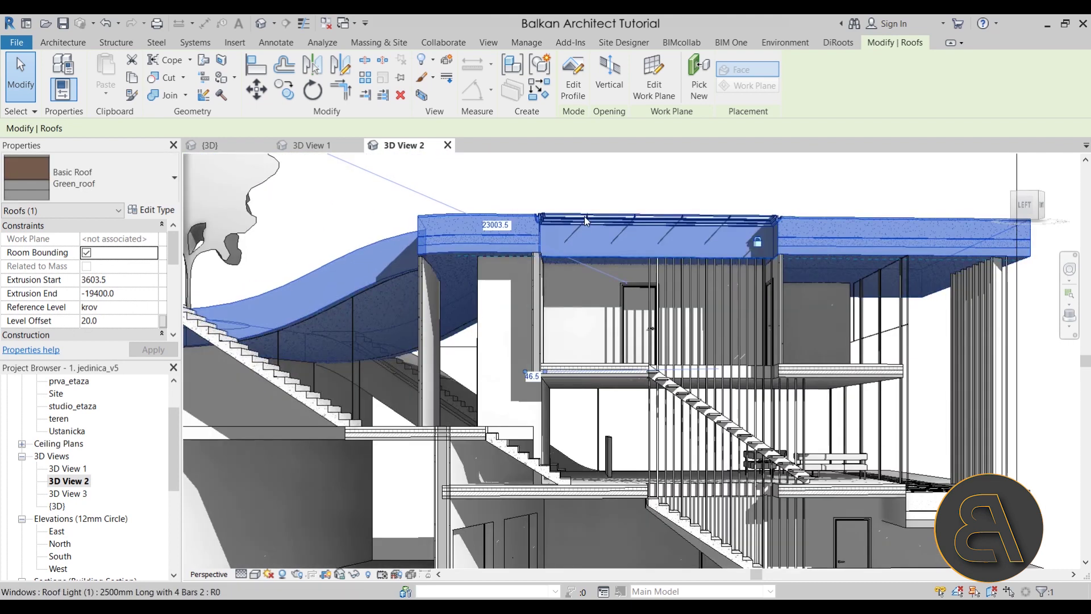
Select the roof light above the staircase to check its window type, clear the selection and examine the whole section
{"action": "left_click", "coordinate": [586, 220]}
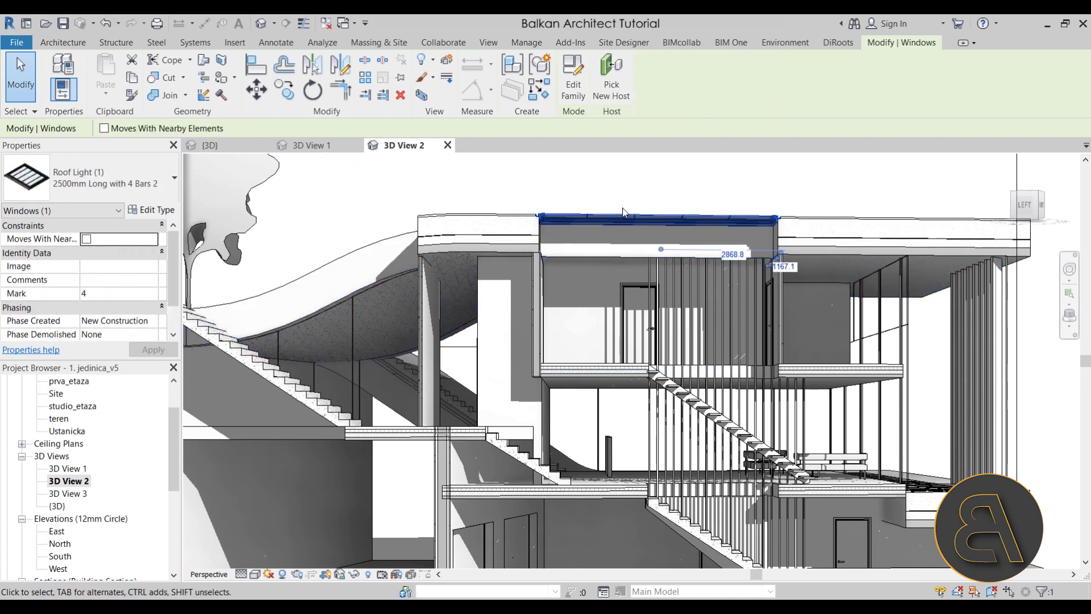
{"action": "scroll", "coordinate": [622, 212], "scroll_direction": "down", "scroll_amount": 1}
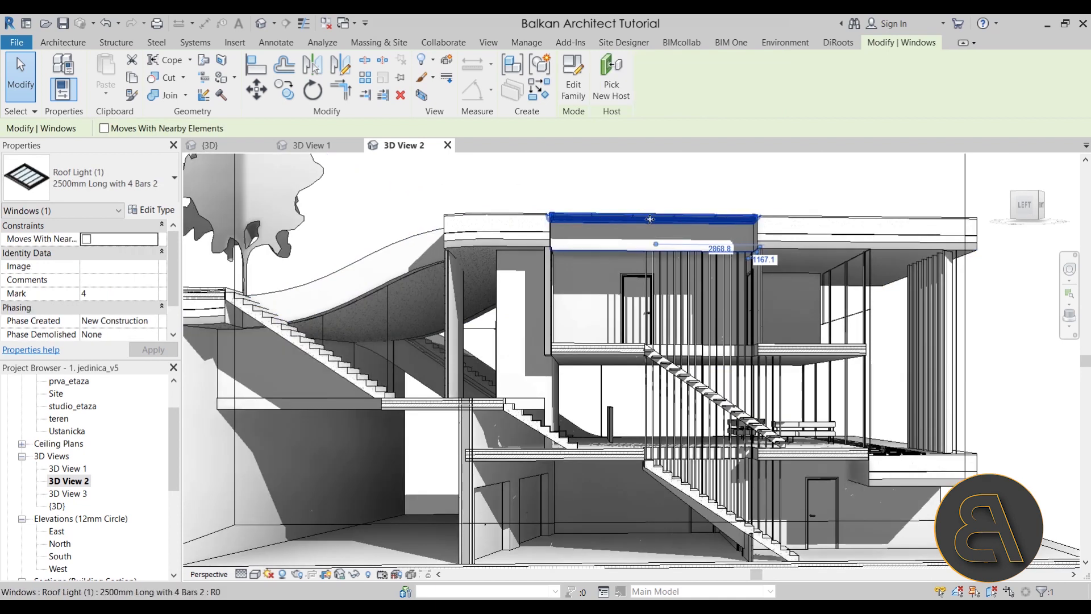
{"action": "left_click", "coordinate": [683, 200]}
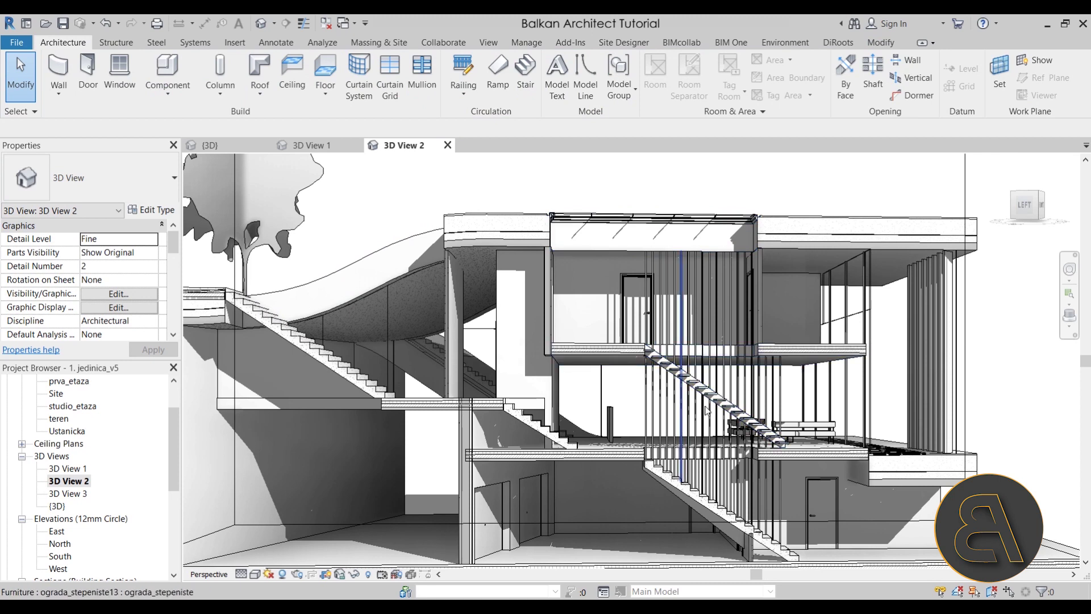
{"action": "scroll", "coordinate": [614, 292], "scroll_direction": "down", "scroll_amount": 3}
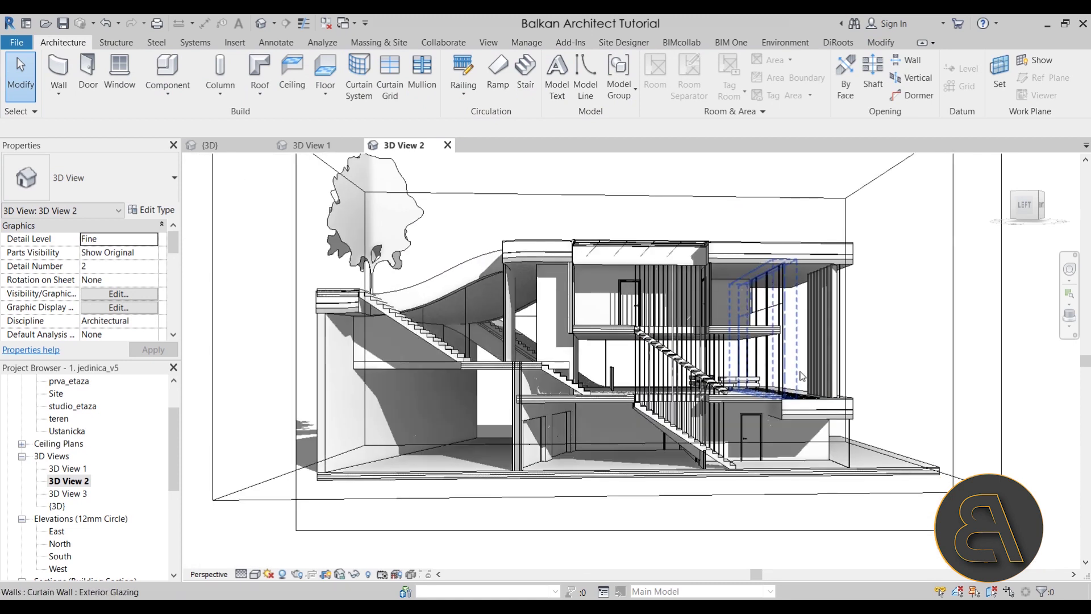
{"action": "middle_click_drag", "start_coordinate": [597, 223], "coordinate": [586, 243]}
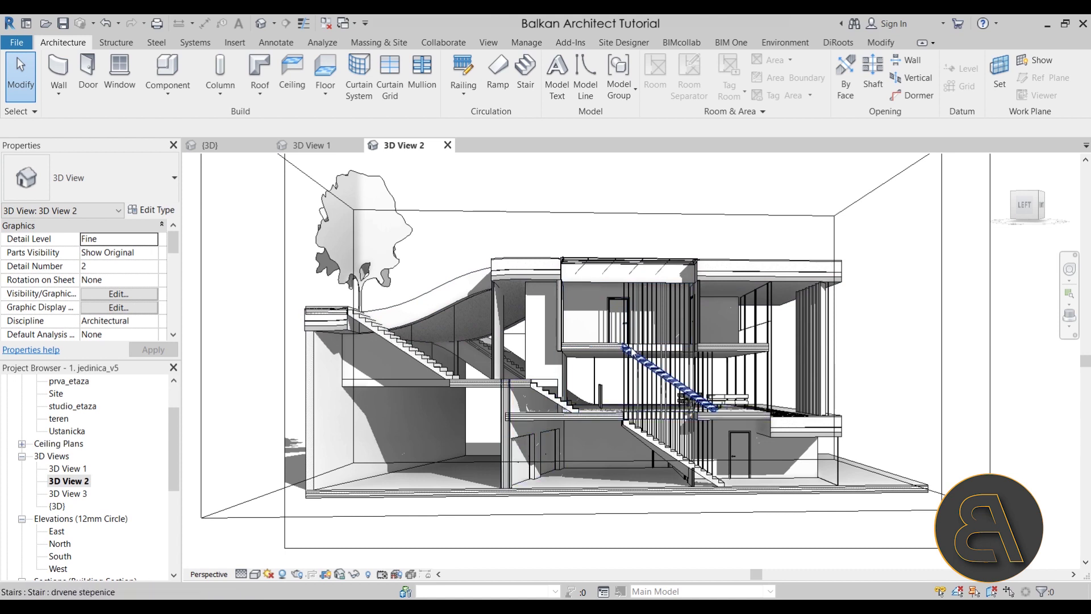
{"action": "scroll", "coordinate": [602, 200], "scroll_direction": "up", "scroll_amount": 3}
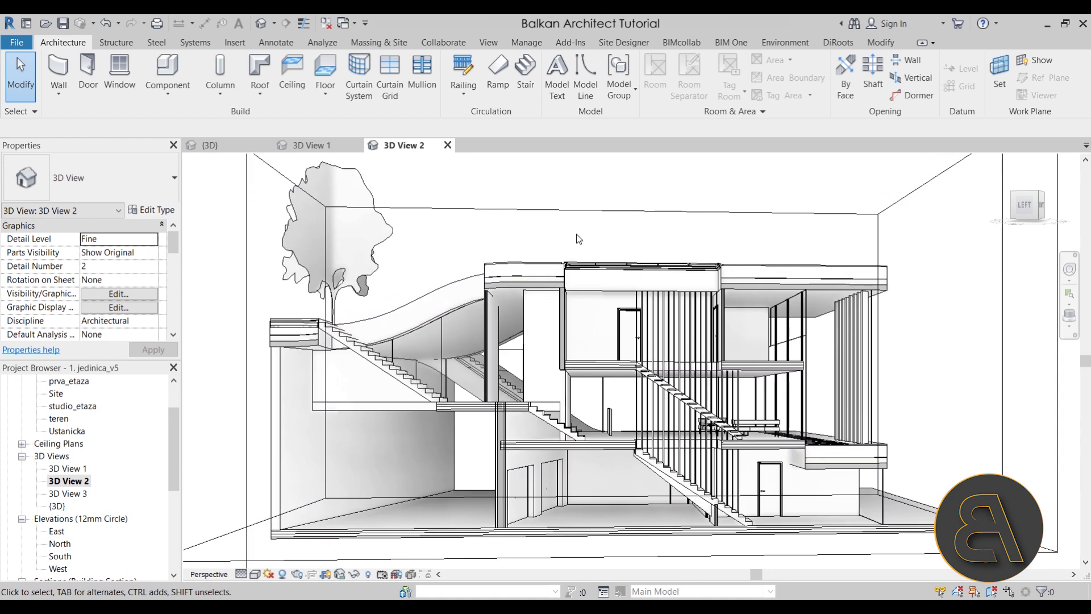
{"action": "middle_click_drag", "start_coordinate": [557, 223], "coordinate": [548, 219]}
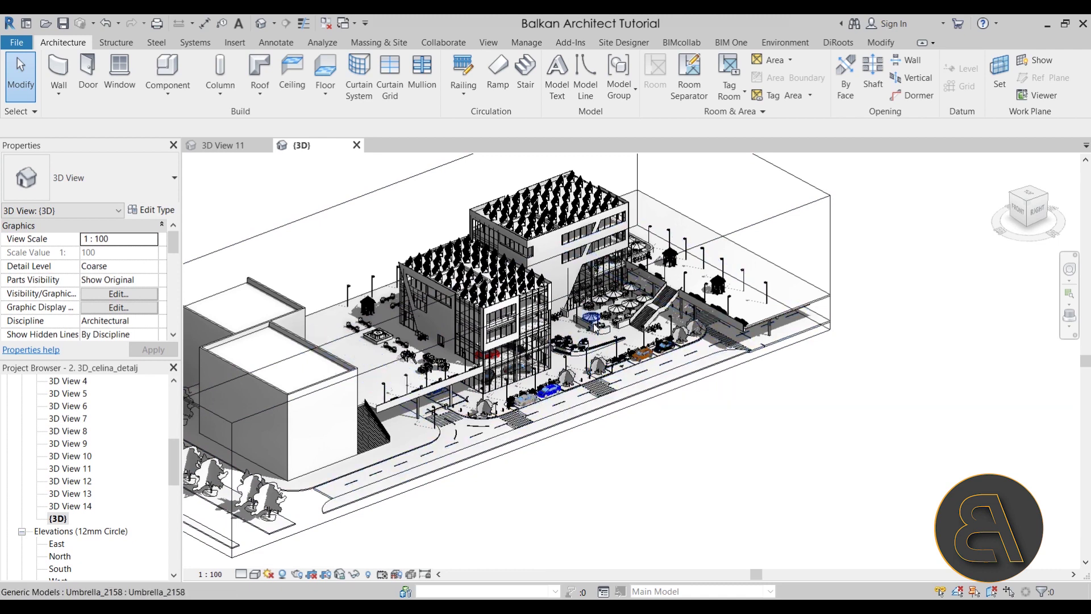
Select the curved yin-yang planter on the plaza to inspect it as a generic model, and clear the selection
{"action": "scroll", "coordinate": [597, 363], "scroll_direction": "up", "scroll_amount": 5}
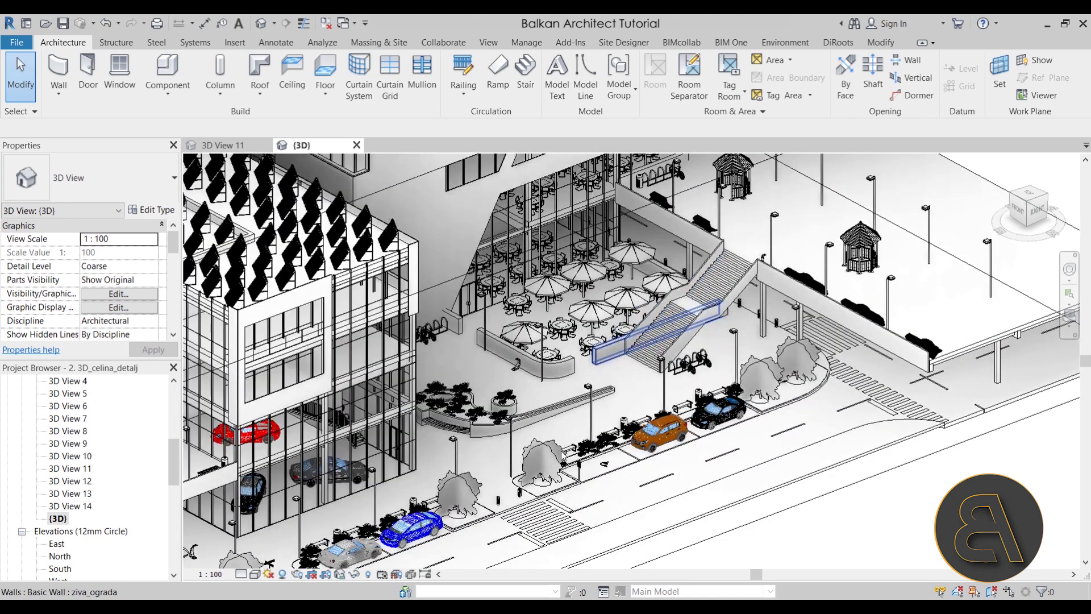
{"action": "middle_click_drag", "start_coordinate": [512, 500], "coordinate": [544, 438], "text": "shift"}
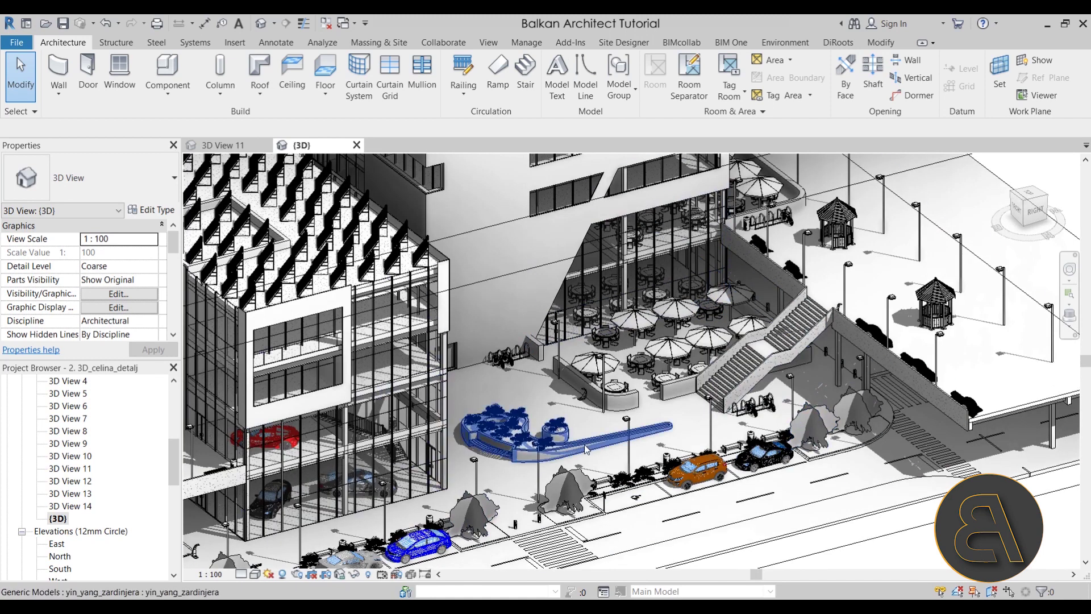
{"action": "scroll", "coordinate": [518, 467], "scroll_direction": "up", "scroll_amount": 4}
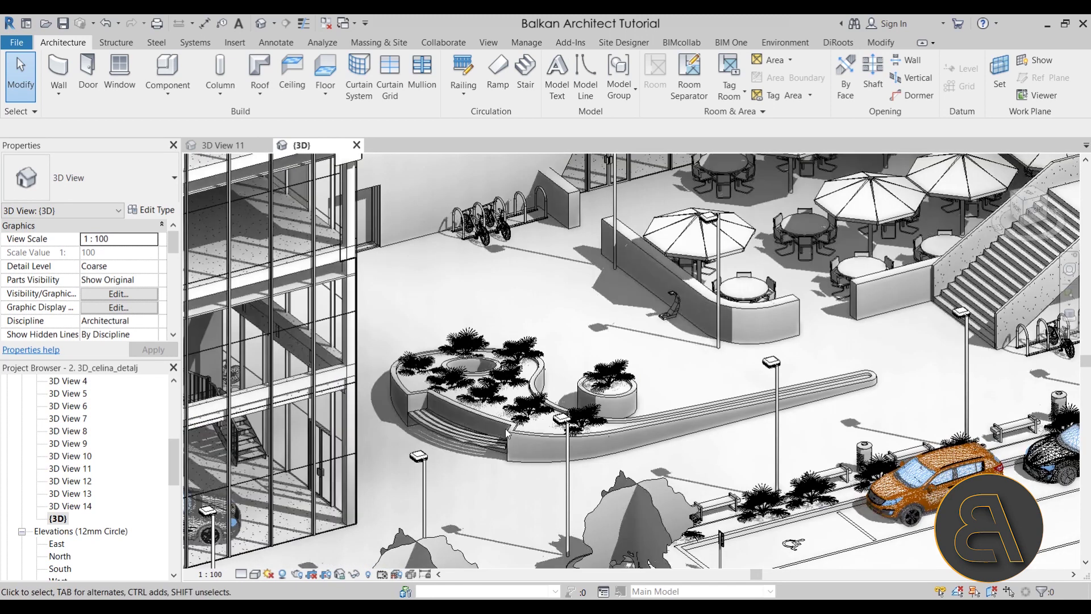
{"action": "scroll", "coordinate": [511, 425], "scroll_direction": "up", "scroll_amount": 4}
{"action": "left_click", "coordinate": [400, 447]}
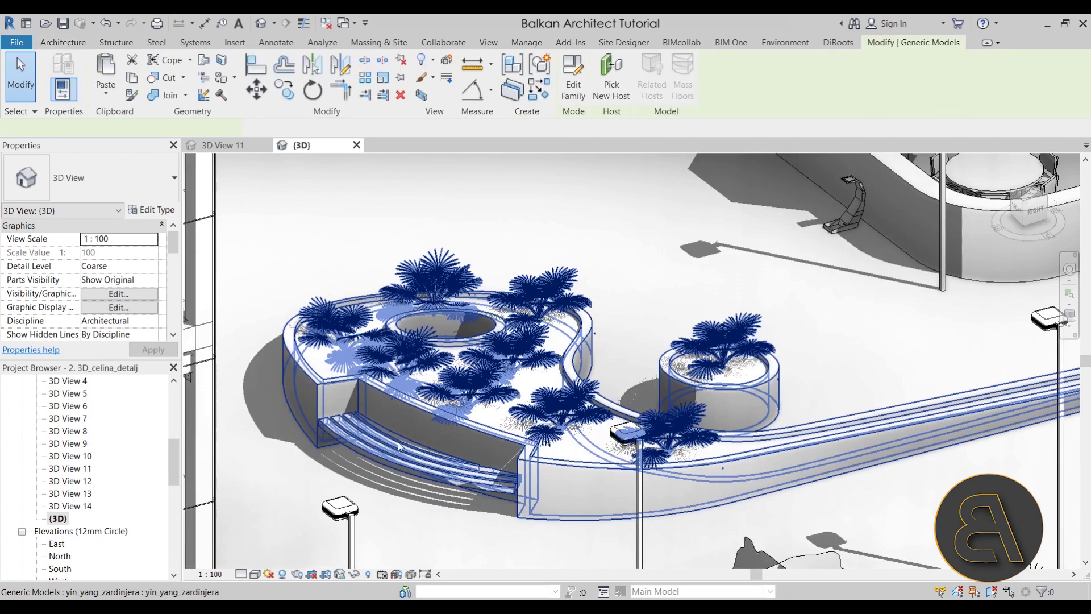
{"action": "left_click", "coordinate": [302, 263]}
{"action": "scroll", "coordinate": [302, 263], "scroll_direction": "down", "scroll_amount": 1}
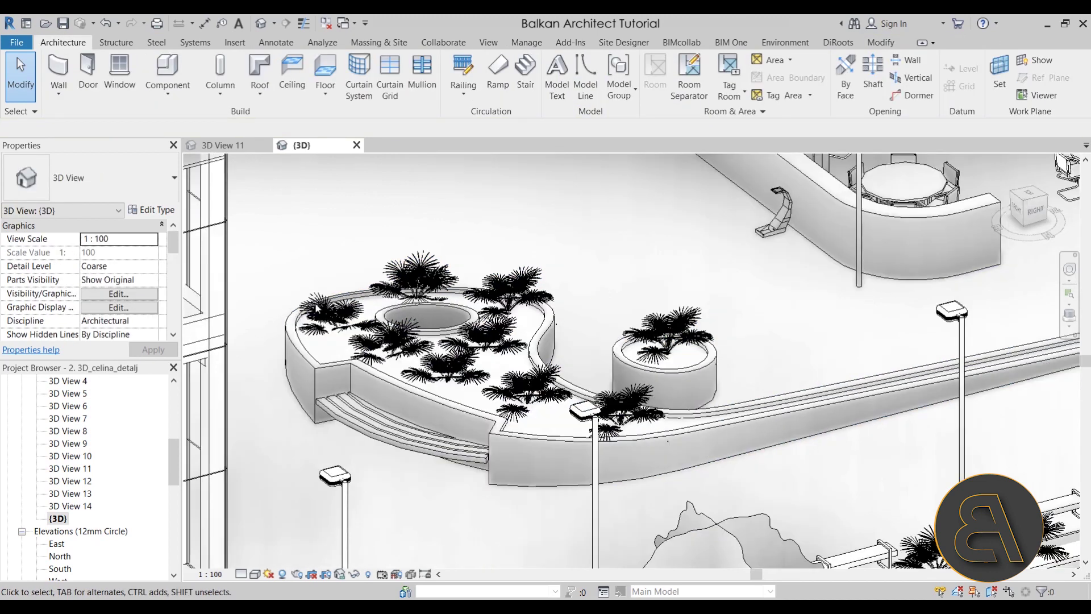
{"action": "scroll", "coordinate": [364, 330], "scroll_direction": "down", "scroll_amount": 1}
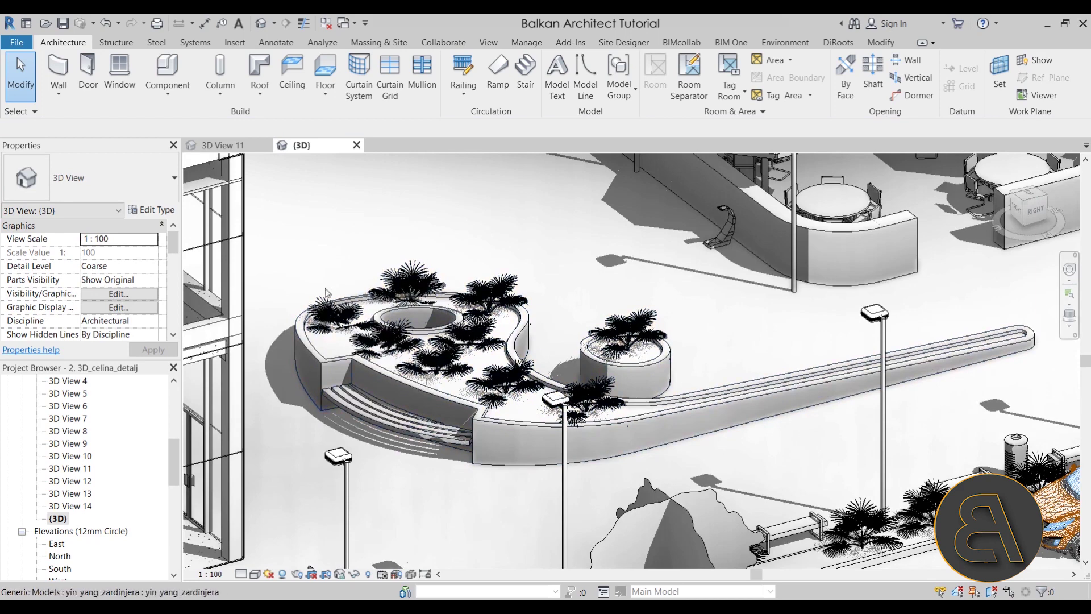
{"action": "scroll", "coordinate": [500, 273], "scroll_direction": "down", "scroll_amount": 1}
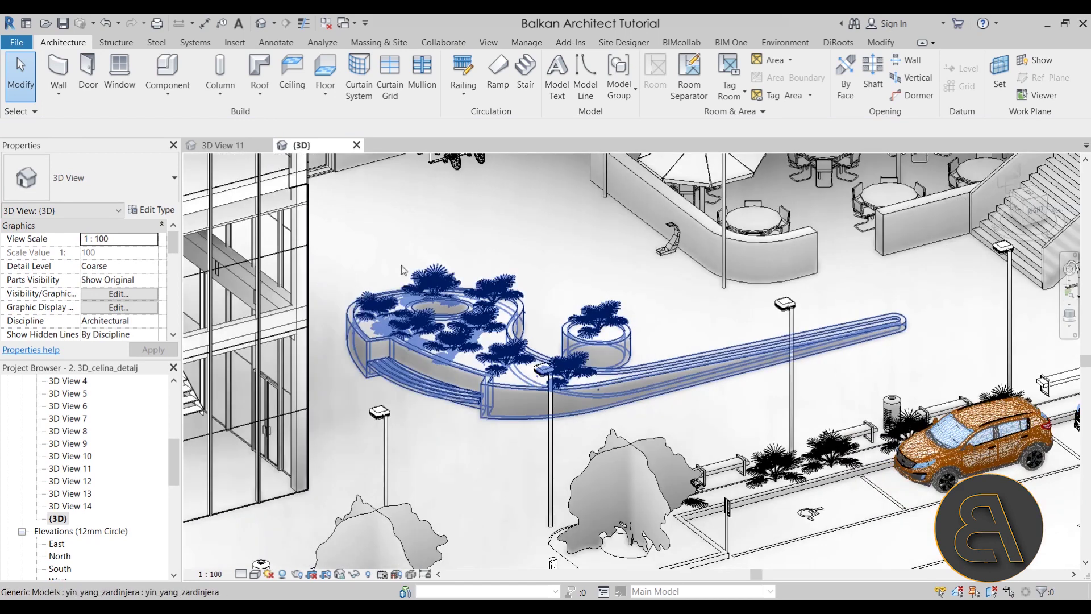
Examine the plaza's planter, umbrella terrace, outdoor staircase and gazebos together with the two buildings' street facades
{"action": "scroll", "coordinate": [514, 304], "scroll_direction": "down", "scroll_amount": 5}
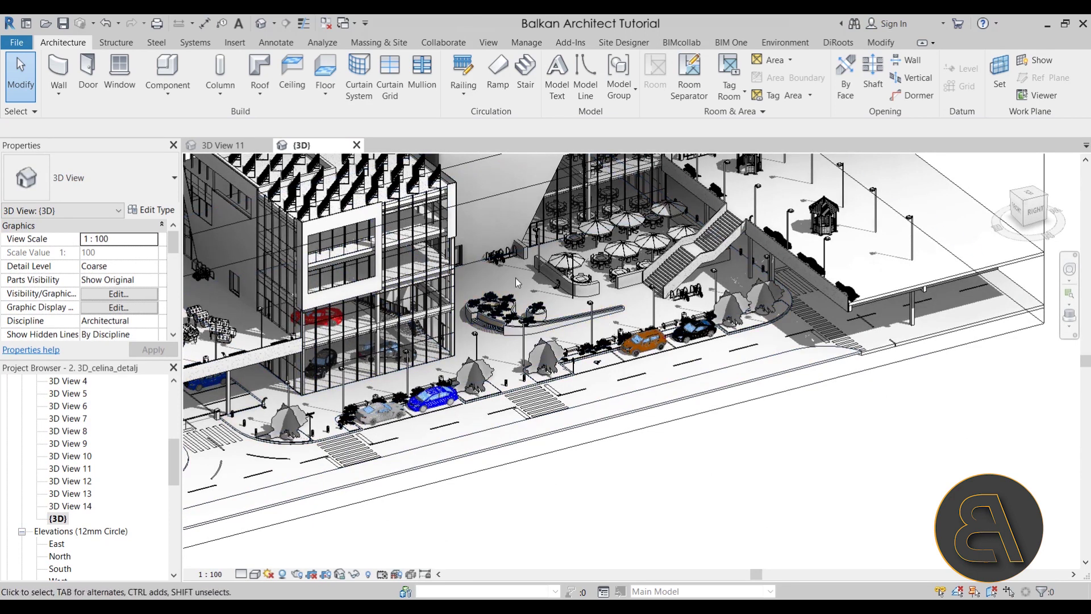
{"action": "scroll", "coordinate": [560, 369], "scroll_direction": "up", "scroll_amount": 2}
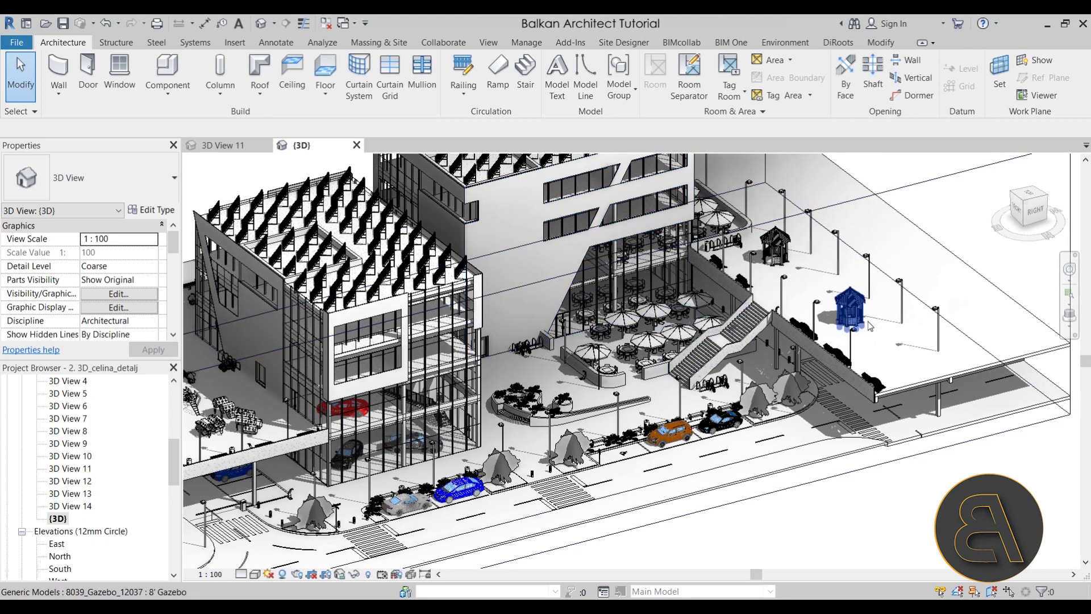
{"action": "middle_click_drag", "start_coordinate": [675, 450], "coordinate": [578, 392], "text": "shift"}
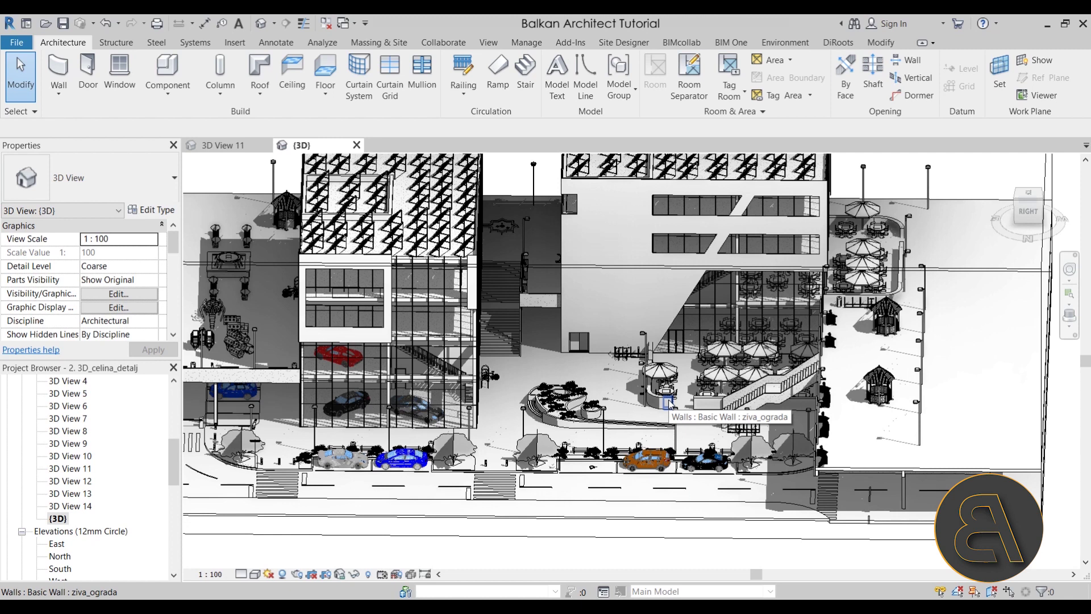
{"action": "scroll", "coordinate": [670, 403], "scroll_direction": "up", "scroll_amount": 4}
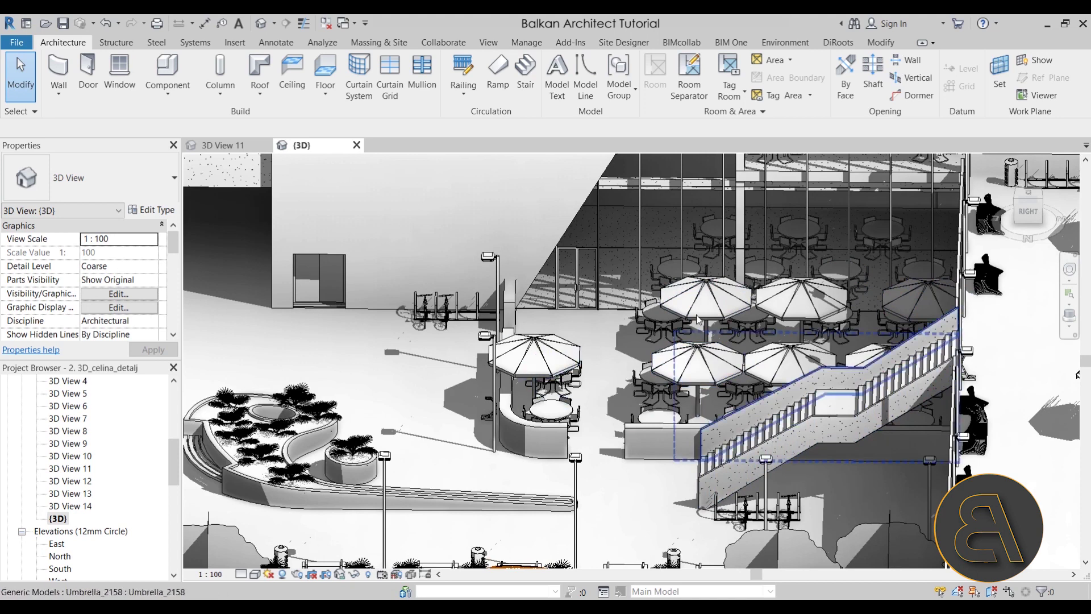
{"action": "scroll", "coordinate": [619, 375], "scroll_direction": "down", "scroll_amount": 4}
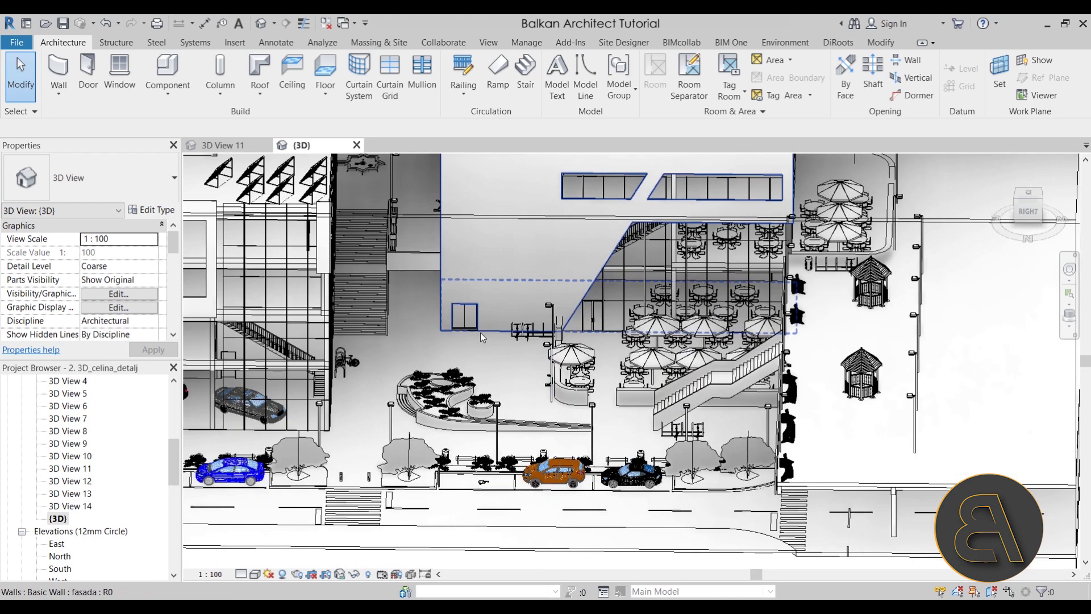
{"action": "scroll", "coordinate": [500, 355], "scroll_direction": "down", "scroll_amount": 2}
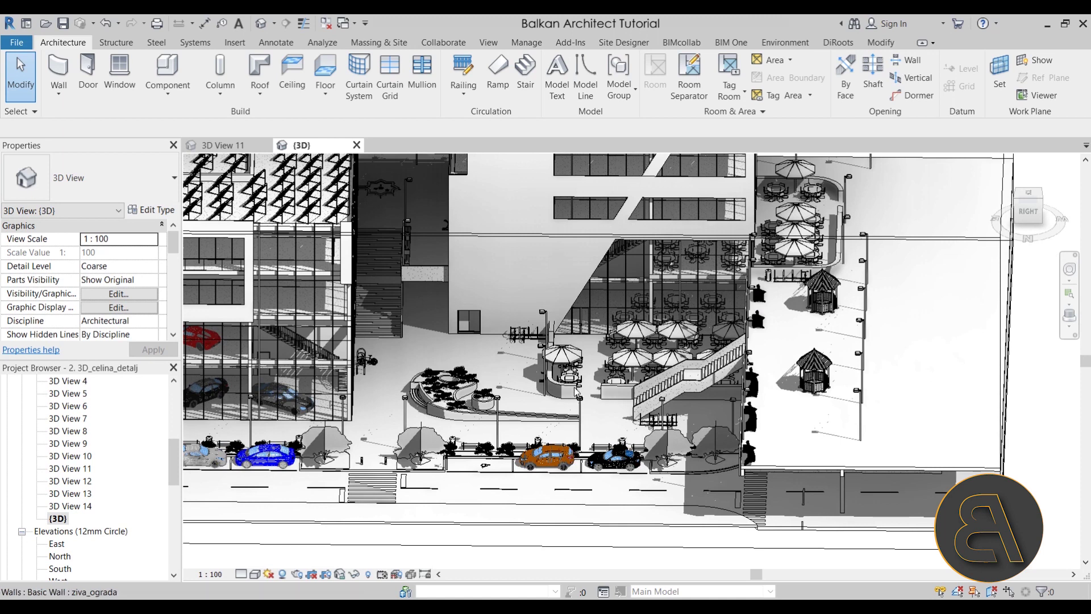
{"action": "scroll", "coordinate": [577, 392], "scroll_direction": "down", "scroll_amount": 3}
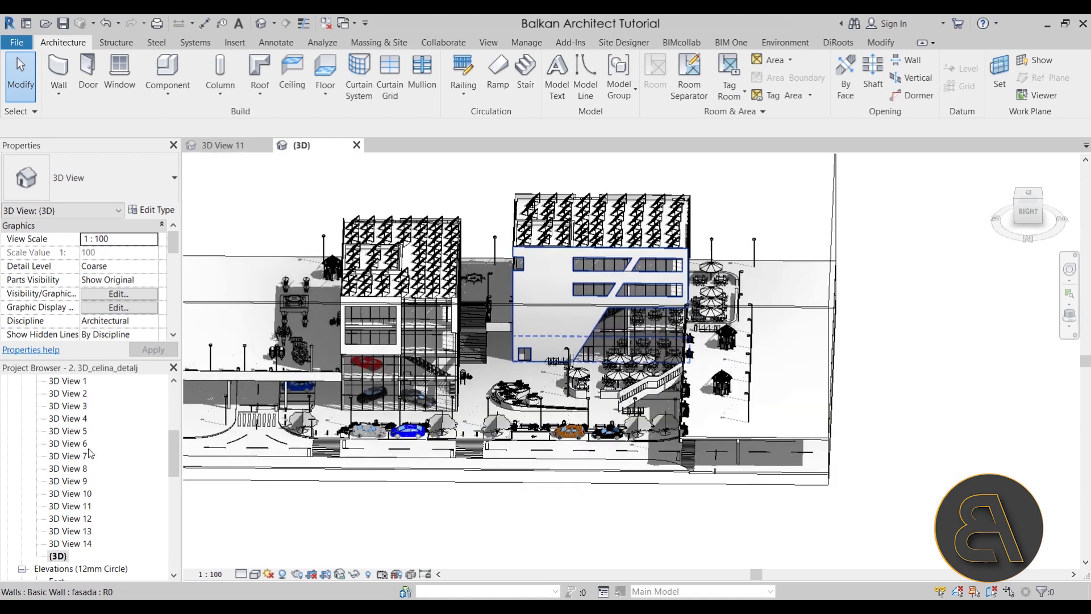
Open the saved perspectives 3D View 1, 3D View 2 and 3D View 3 of the plaza project
{"action": "scroll", "coordinate": [85, 449], "scroll_direction": "up", "scroll_amount": 3}
{"action": "double_click", "coordinate": [75, 446]}
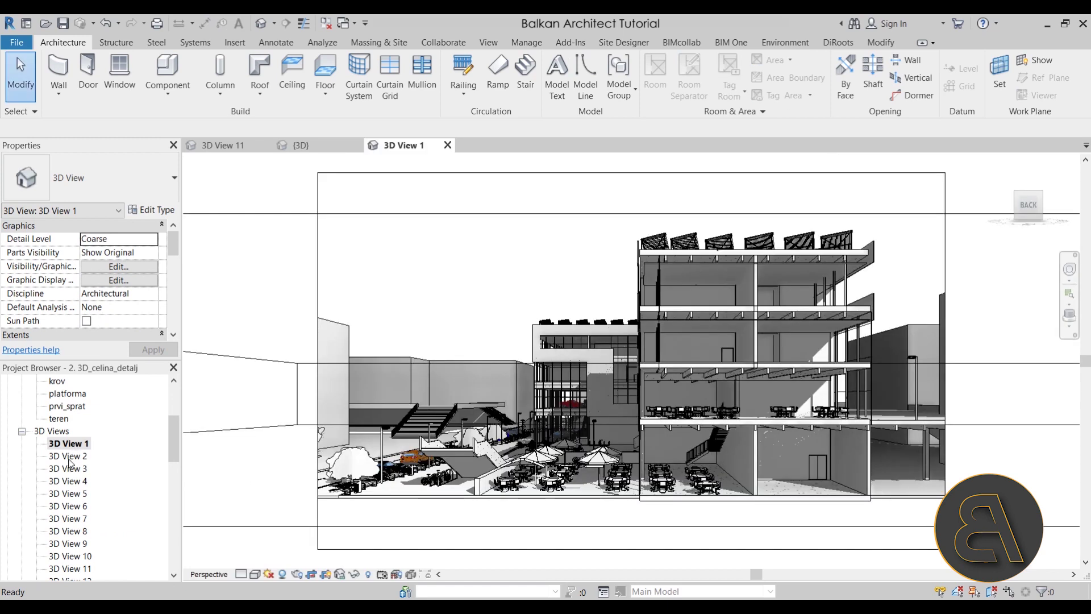
{"action": "double_click", "coordinate": [69, 456]}
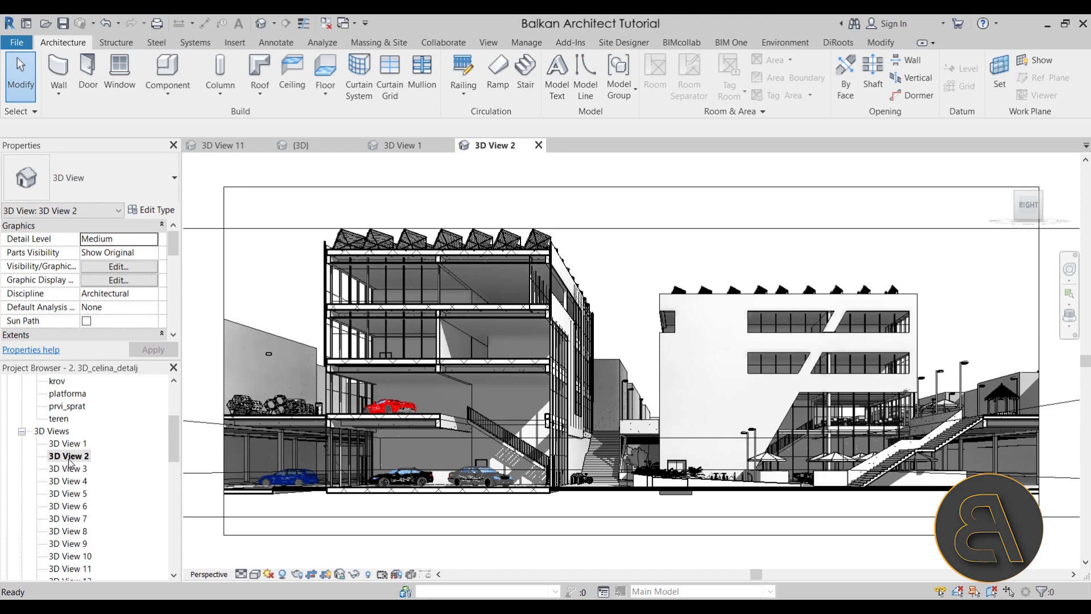
{"action": "double_click", "coordinate": [67, 469]}
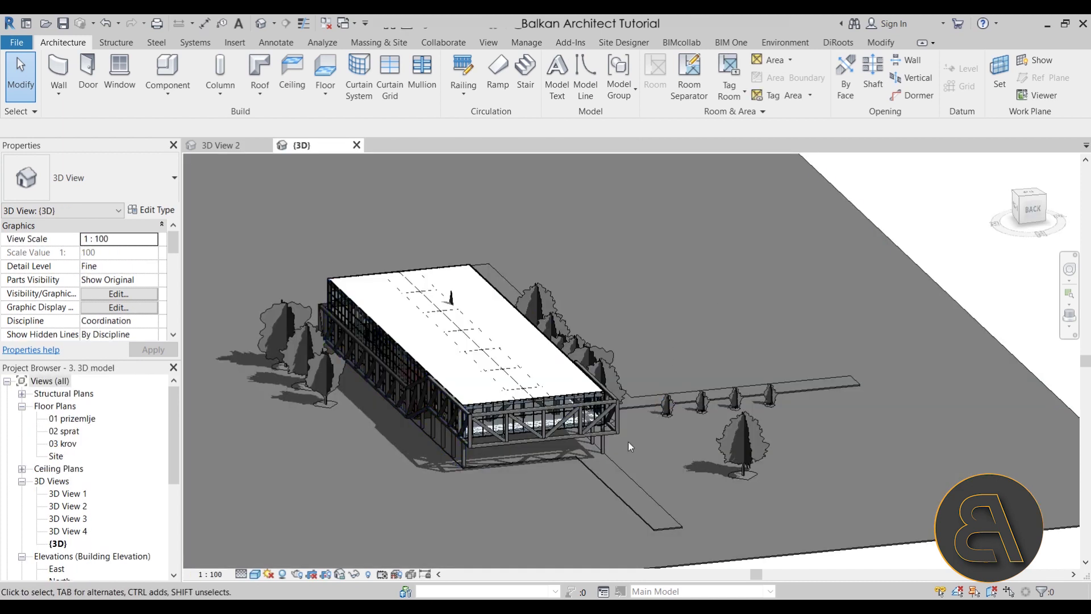
Examine the long glazed side of the steel-framed building and the boats displayed behind it
{"action": "middle_click_drag", "start_coordinate": [528, 504], "coordinate": [414, 410], "text": "shift"}
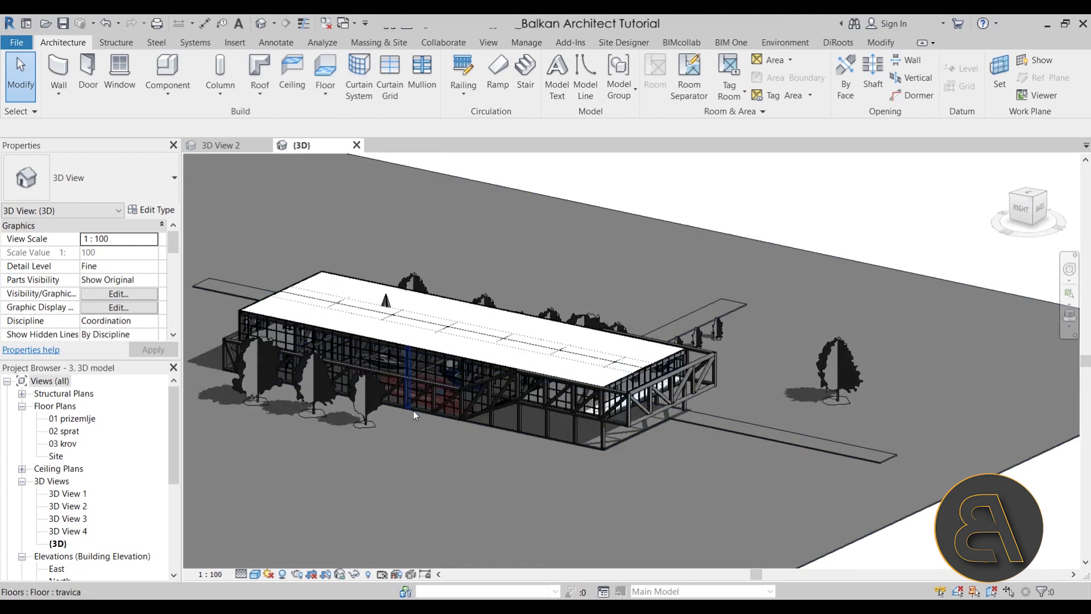
{"action": "scroll", "coordinate": [389, 364], "scroll_direction": "up", "scroll_amount": 5}
{"action": "scroll", "coordinate": [605, 340], "scroll_direction": "up", "scroll_amount": 4}
{"action": "scroll", "coordinate": [430, 329], "scroll_direction": "down", "scroll_amount": 6}
{"action": "scroll", "coordinate": [386, 304], "scroll_direction": "up", "scroll_amount": 3}
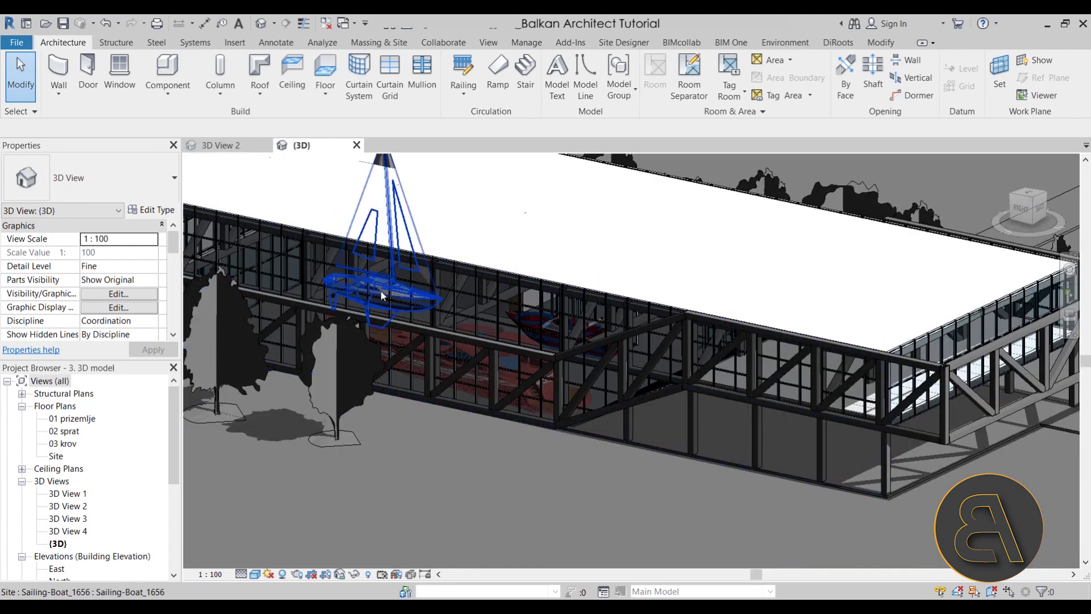
{"action": "scroll", "coordinate": [381, 295], "scroll_direction": "down", "scroll_amount": 6}
Examine the hollow-section steel columns and diagonal framing around the building's overhanging end
{"action": "middle_click_drag", "start_coordinate": [577, 459], "coordinate": [728, 372], "text": "shift"}
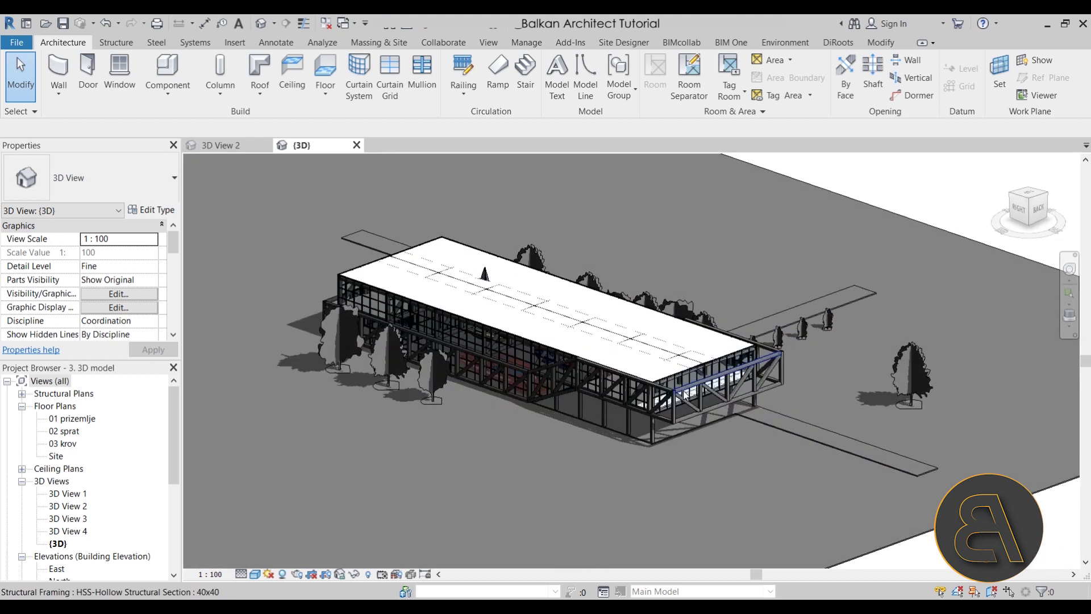
{"action": "scroll", "coordinate": [674, 398], "scroll_direction": "up", "scroll_amount": 5}
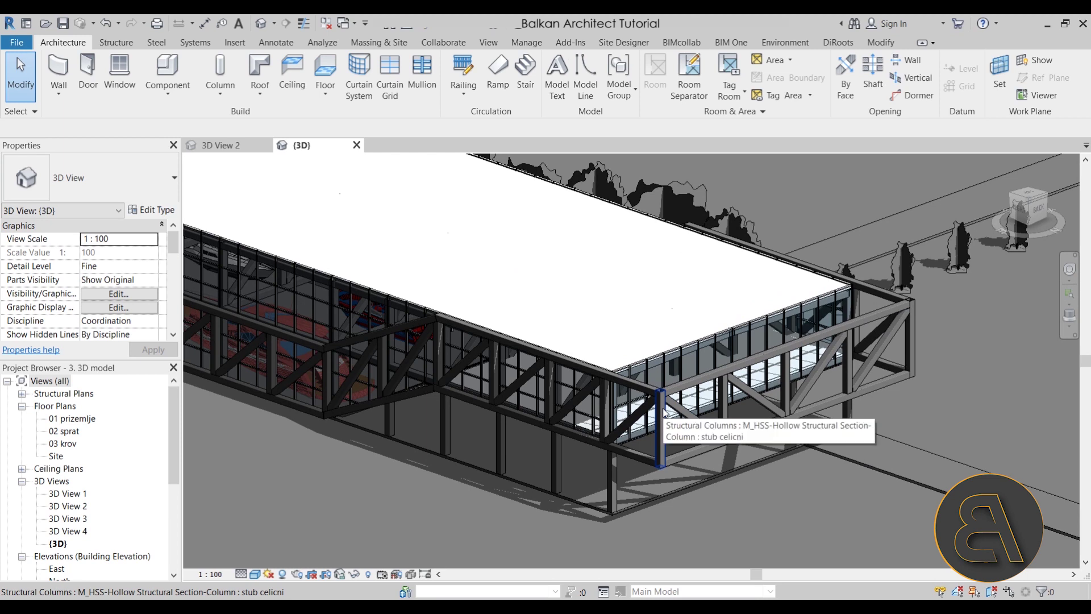
{"action": "scroll", "coordinate": [664, 412], "scroll_direction": "down", "scroll_amount": 5}
{"action": "middle_click_drag", "start_coordinate": [542, 449], "coordinate": [497, 501], "text": "shift"}
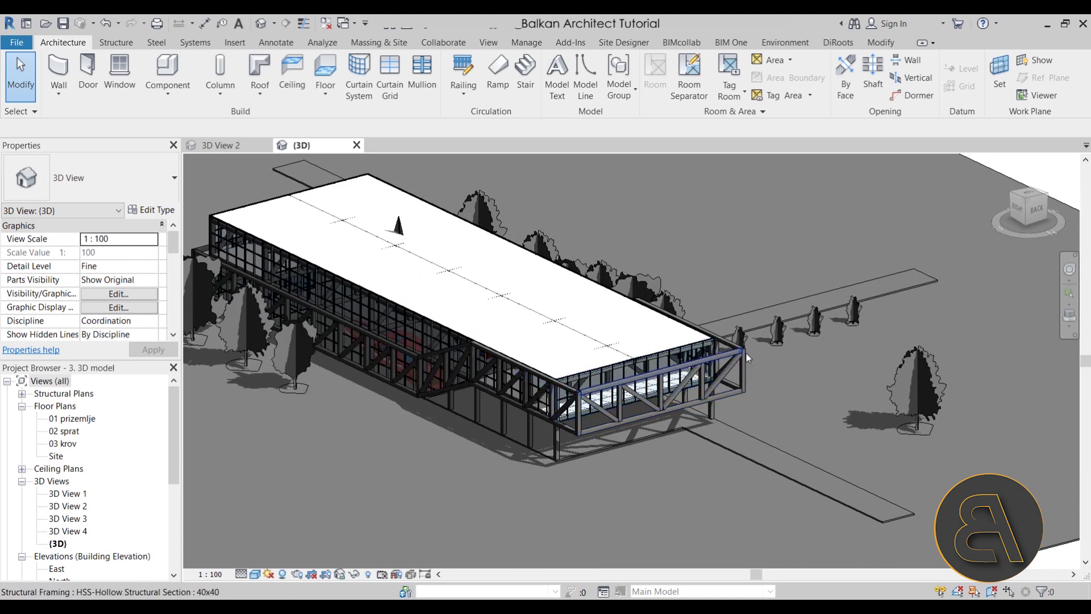
Examine the steel-framed building's roof, glazed long side and projecting truss end from several raised angles
{"action": "middle_click_drag", "start_coordinate": [746, 356], "coordinate": [648, 483], "text": "shift"}
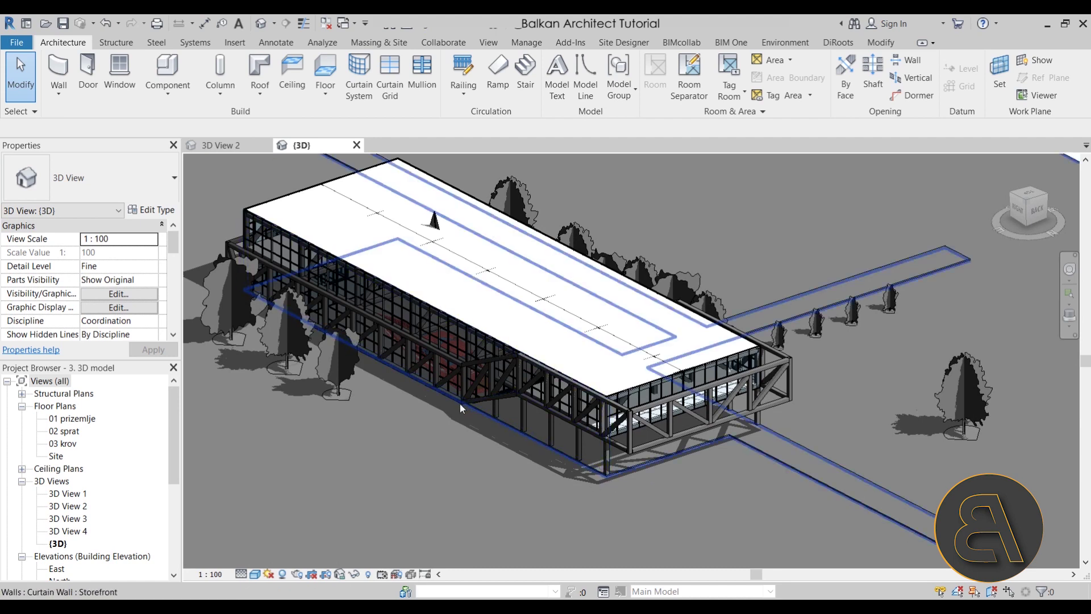
{"action": "middle_click_drag", "start_coordinate": [546, 493], "coordinate": [519, 496], "text": "shift"}
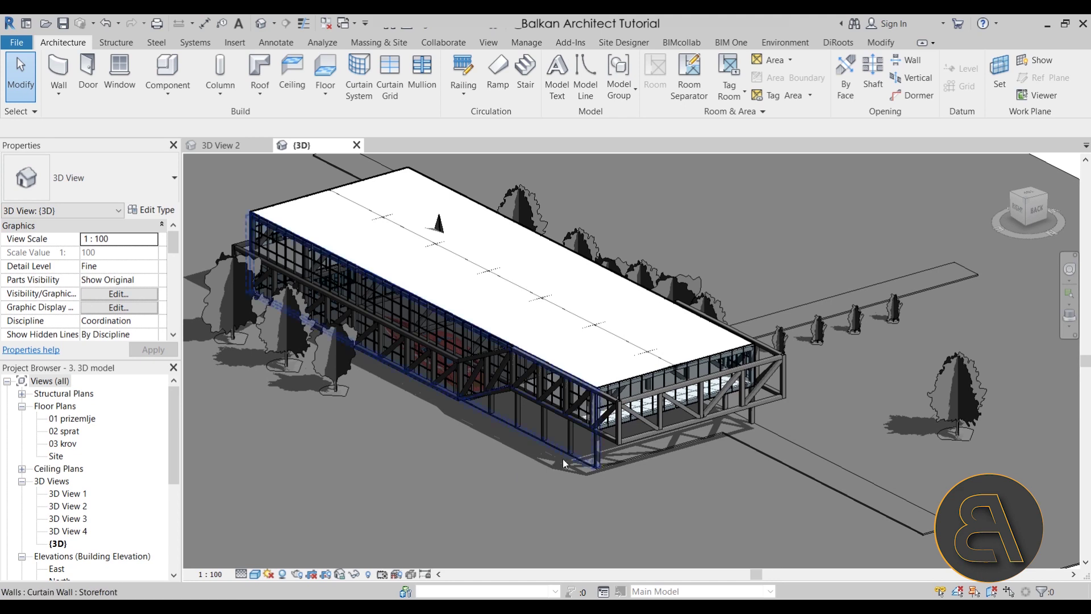
{"action": "mouse_move", "coordinate": [597, 485]}
{"action": "middle_mouse_down", "text": "shift"}
{"action": "mouse_move", "coordinate": [546, 405]}
{"action": "mouse_move", "coordinate": [500, 394]}
{"action": "mouse_move", "coordinate": [583, 500]}
{"action": "middle_mouse_up", "text": "shift"}
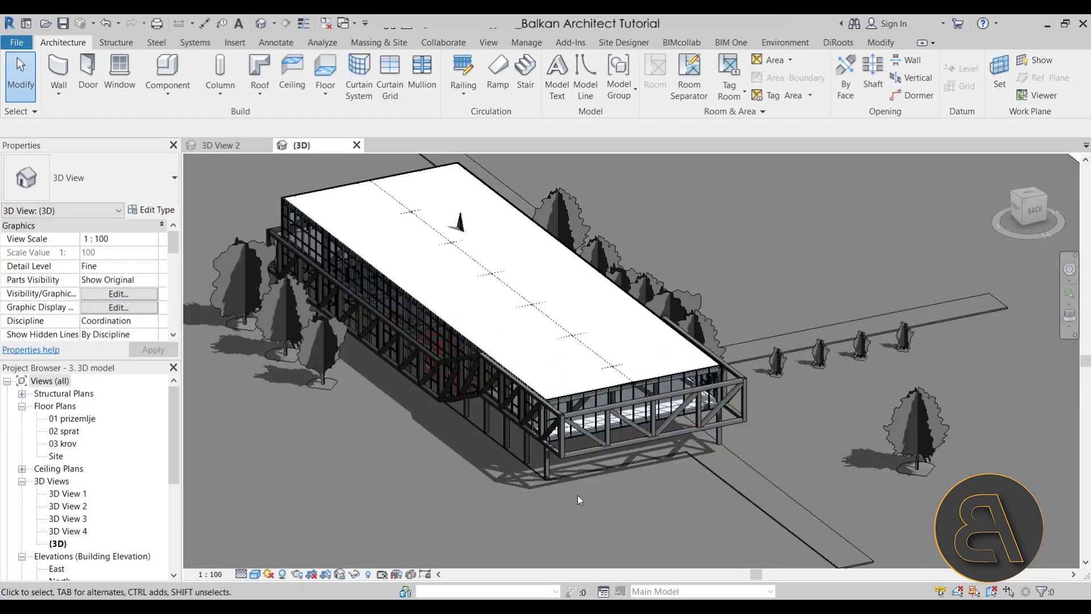
{"action": "mouse_move", "coordinate": [454, 456]}
{"action": "middle_mouse_down", "text": "shift"}
{"action": "mouse_move", "coordinate": [477, 398]}
{"action": "mouse_move", "coordinate": [486, 441]}
{"action": "mouse_move", "coordinate": [464, 441]}
{"action": "middle_mouse_up", "text": "shift"}
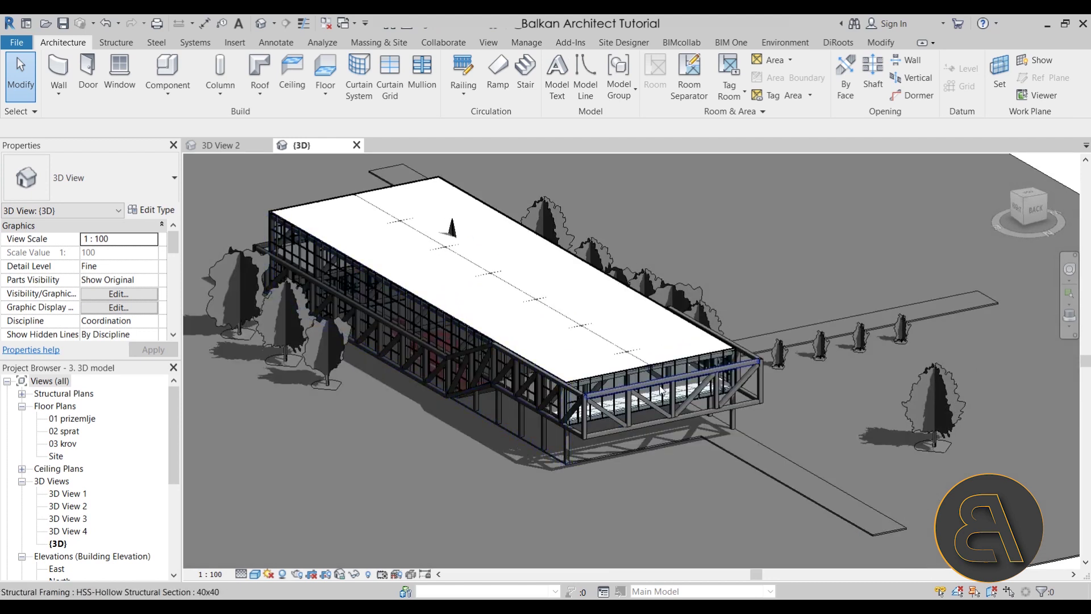
Switch to Adobe Acrobat Reader and review the structural model and Reactions section in 3. poslednji pokusaj.pdf
{"action": "key", "text": "alt+Tab"}
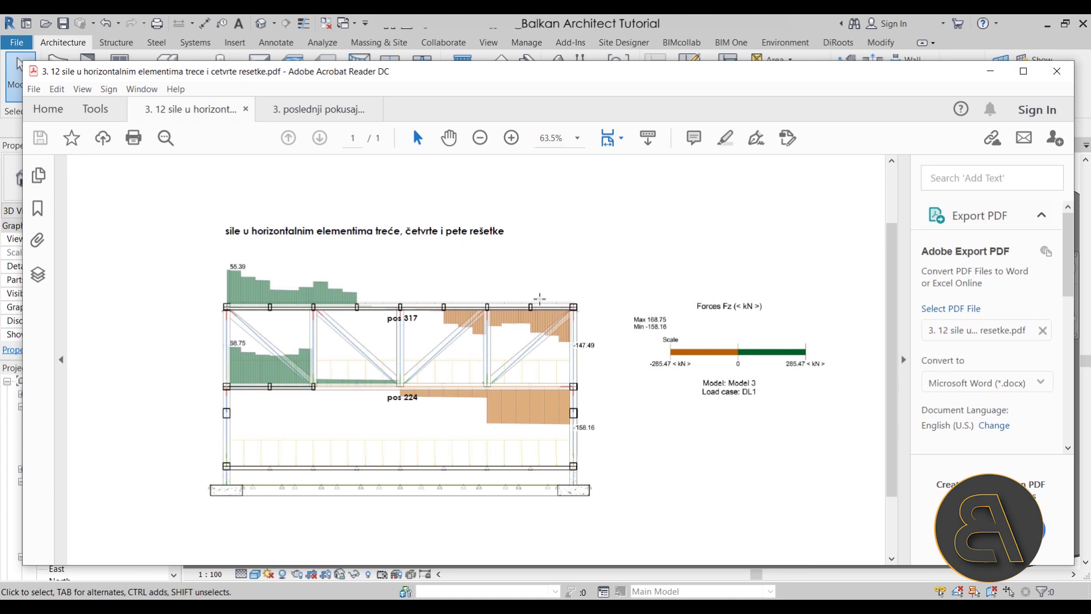
{"action": "left_click", "coordinate": [318, 109]}
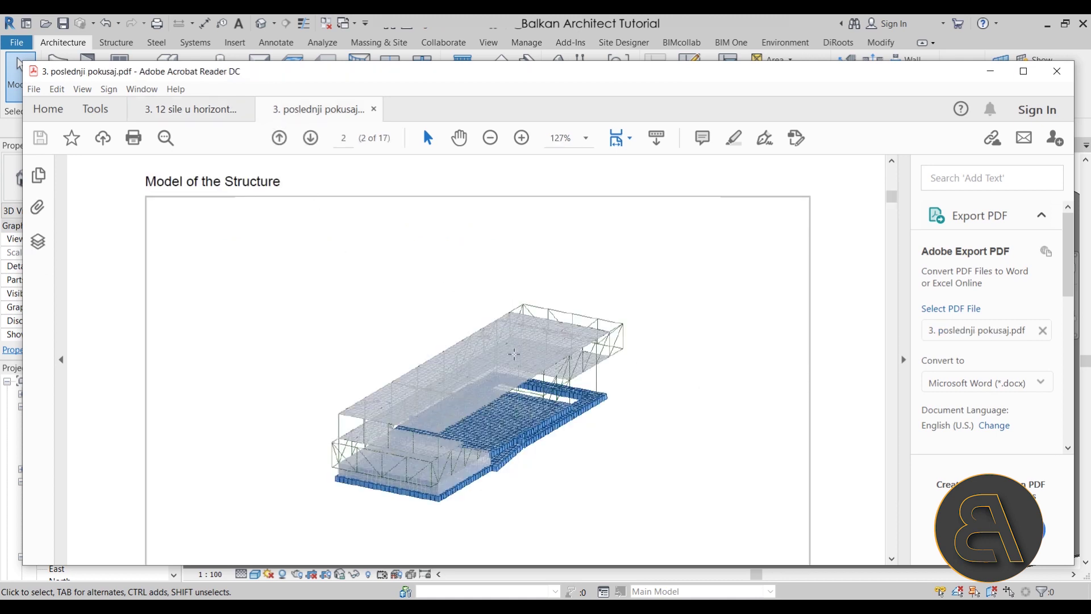
{"action": "scroll", "coordinate": [608, 334], "scroll_direction": "up", "scroll_amount": 3}
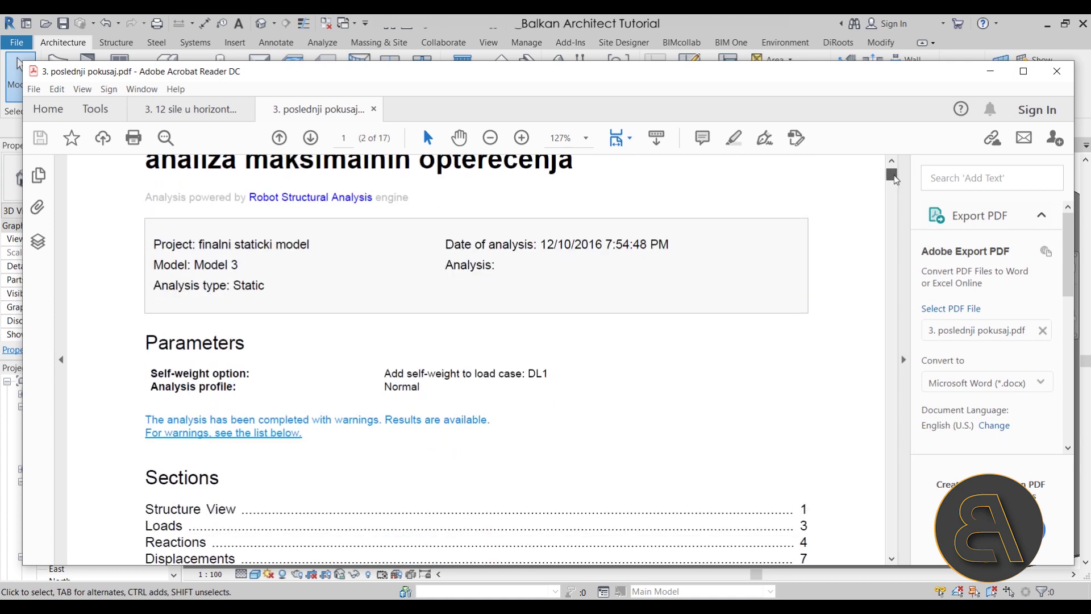
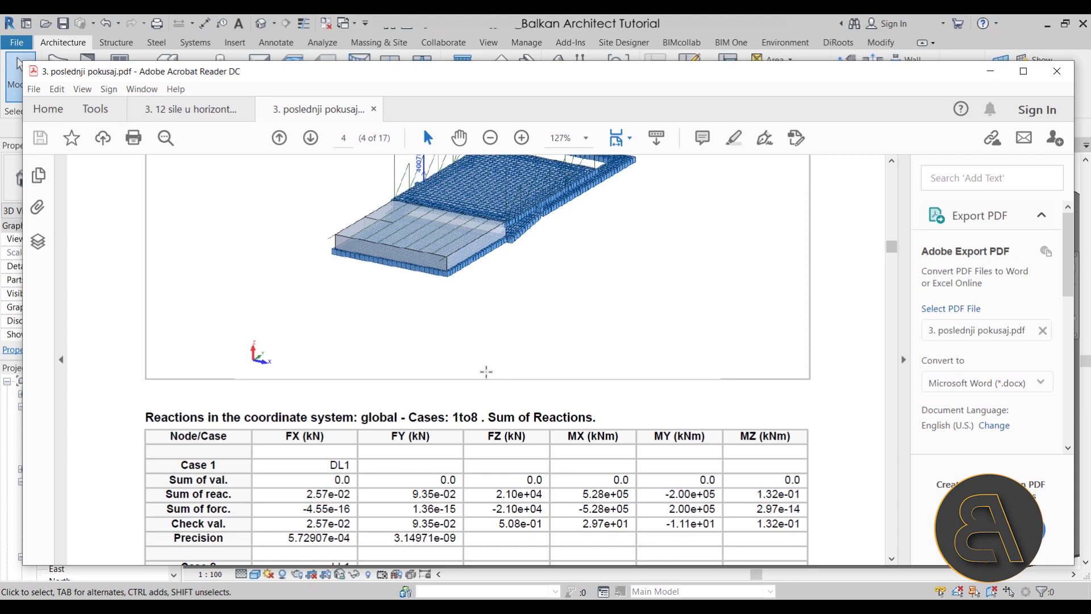
{"action": "scroll", "coordinate": [358, 404], "scroll_direction": "up", "scroll_amount": 2}
{"action": "scroll", "coordinate": [477, 288], "scroll_direction": "down", "scroll_amount": 2}
{"action": "scroll", "coordinate": [733, 274], "scroll_direction": "up", "scroll_amount": 6}
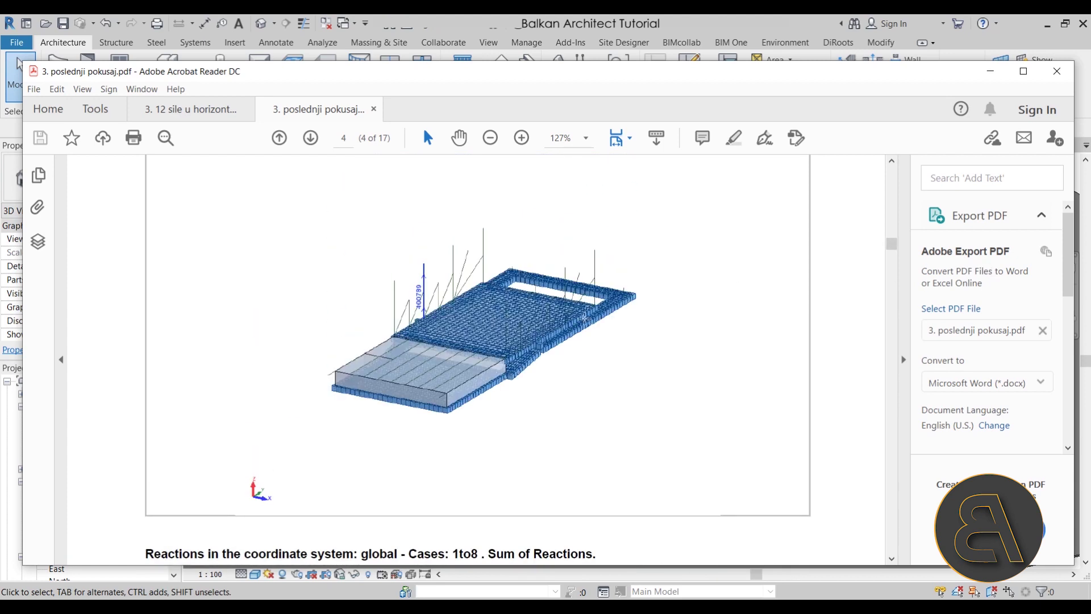
{"action": "scroll", "coordinate": [710, 315], "scroll_direction": "up", "scroll_amount": 6}
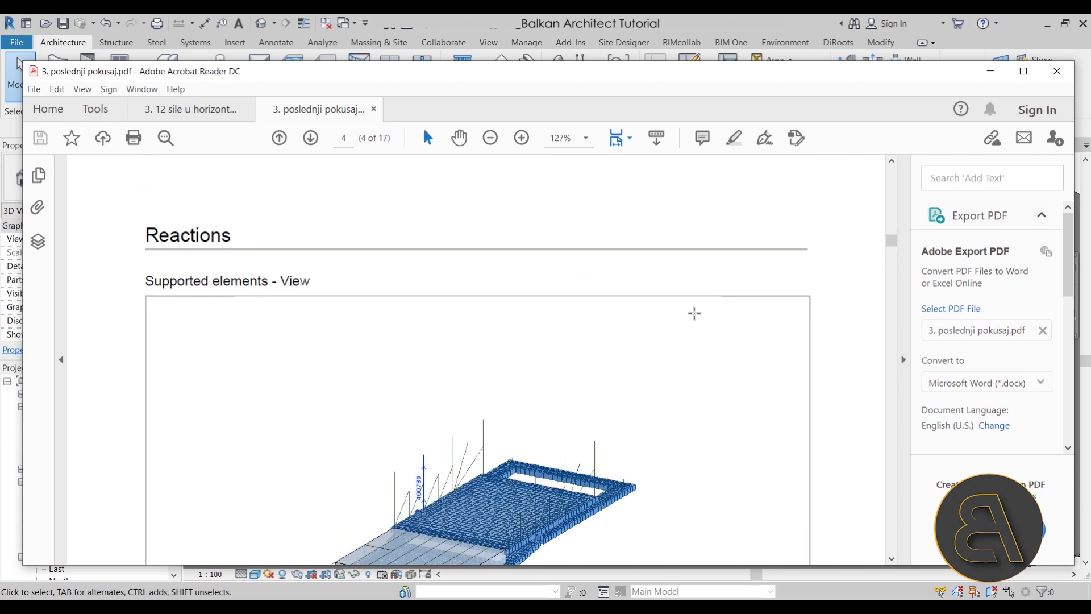
Look through the report's structural result views, including the MXX maximum and minimum maps for load case DL1
{"action": "scroll", "coordinate": [694, 314], "scroll_direction": "down", "scroll_amount": 10}
{"action": "left_click_drag", "start_coordinate": [892, 265], "coordinate": [898, 321]}
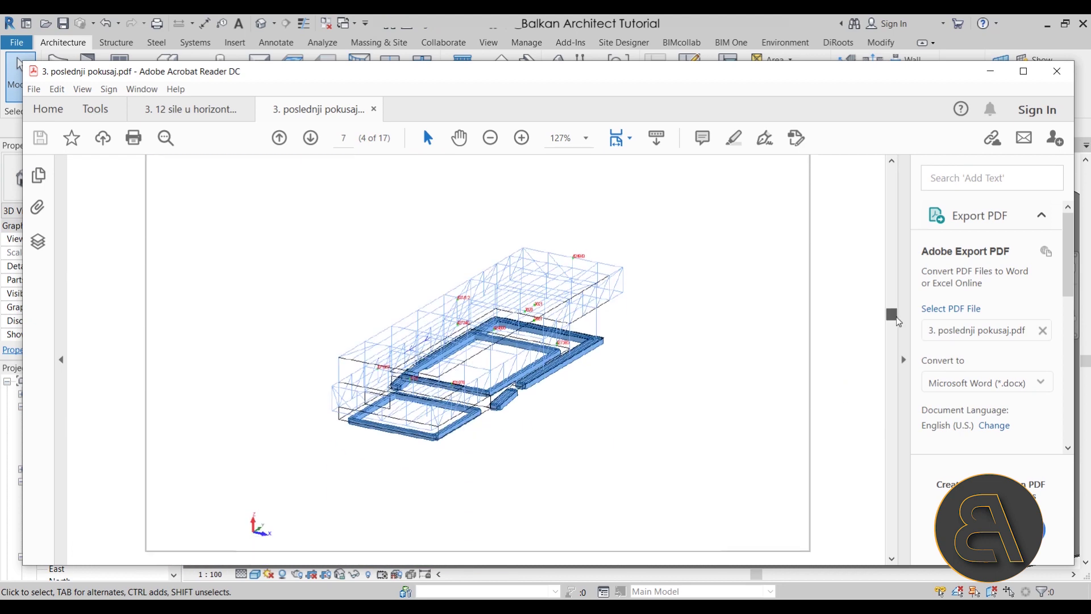
{"action": "left_click_drag", "start_coordinate": [893, 328], "coordinate": [894, 414]}
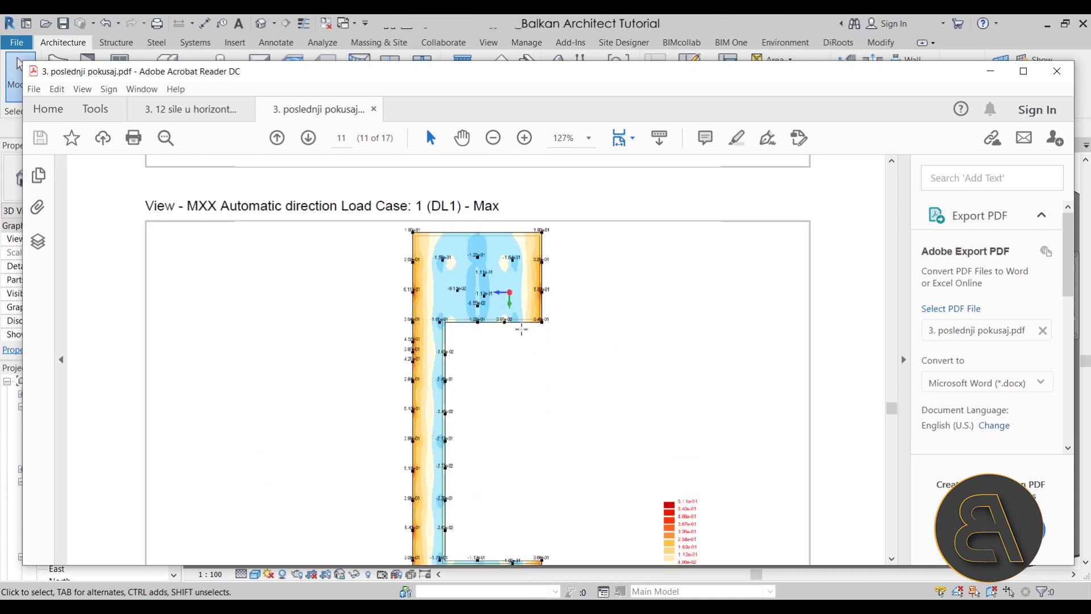
{"action": "scroll", "coordinate": [516, 328], "scroll_direction": "down", "scroll_amount": 10}
{"action": "scroll", "coordinate": [523, 320], "scroll_direction": "down", "scroll_amount": 15}
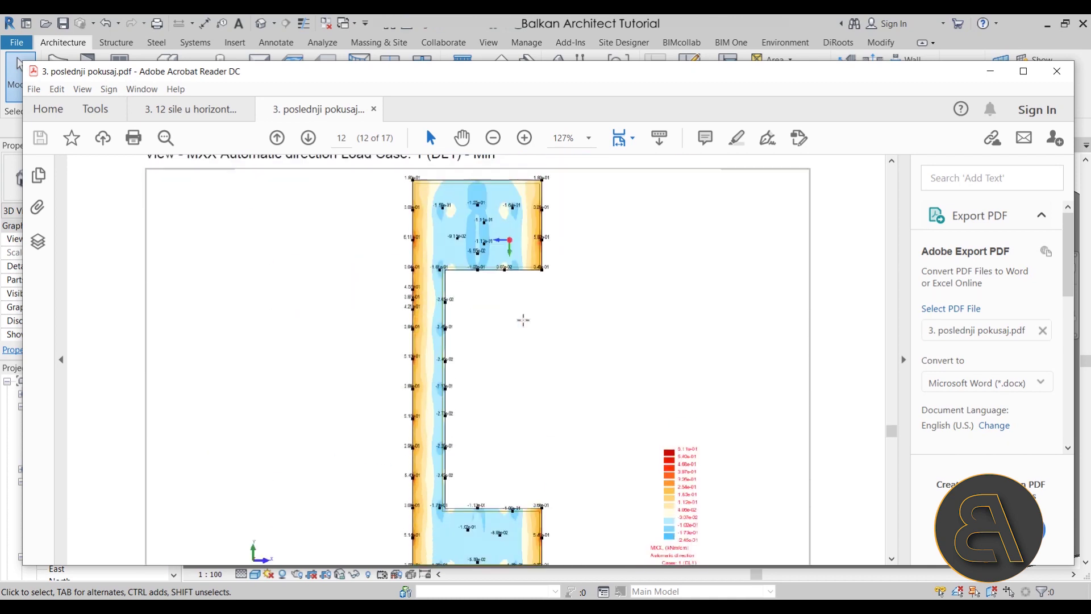
{"action": "mouse_move", "coordinate": [893, 439]}
{"action": "left_mouse_down"}
{"action": "mouse_move", "coordinate": [897, 560]}
{"action": "mouse_move", "coordinate": [888, 314]}
{"action": "mouse_move", "coordinate": [907, 181]}
{"action": "mouse_move", "coordinate": [889, 458]}
{"action": "left_mouse_up"}
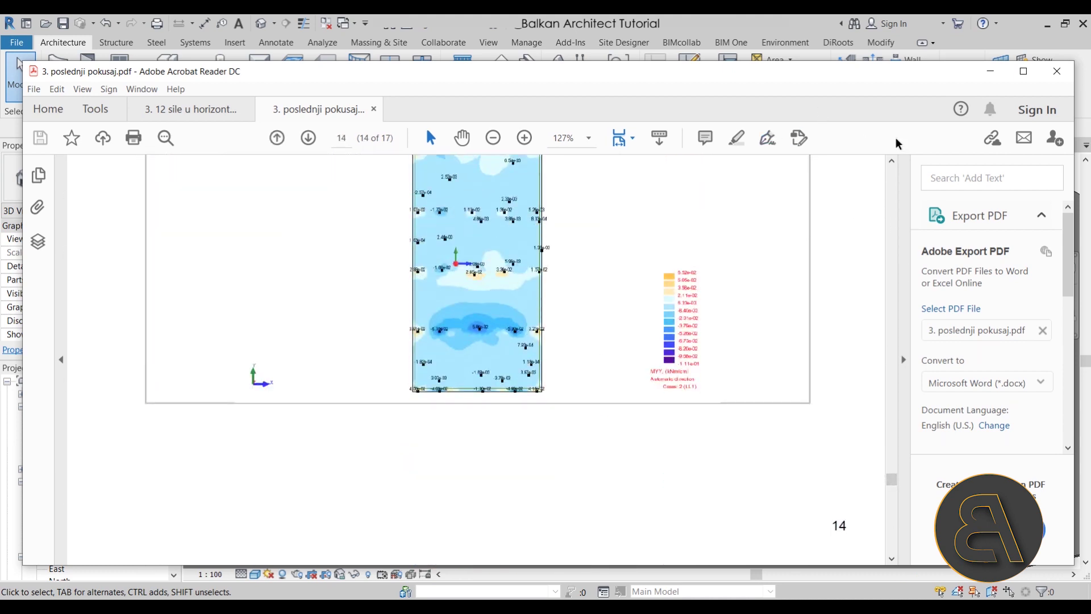
Close the PDF report and return to Revit to view the steel-framed building from above
{"action": "left_click", "coordinate": [1057, 71]}
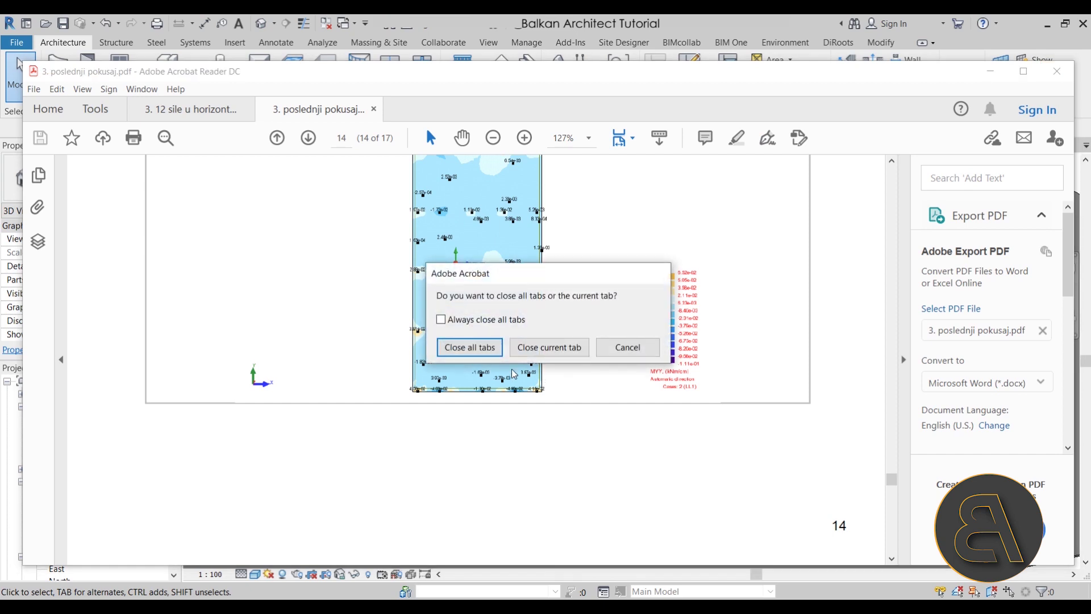
{"action": "left_click", "coordinate": [534, 350]}
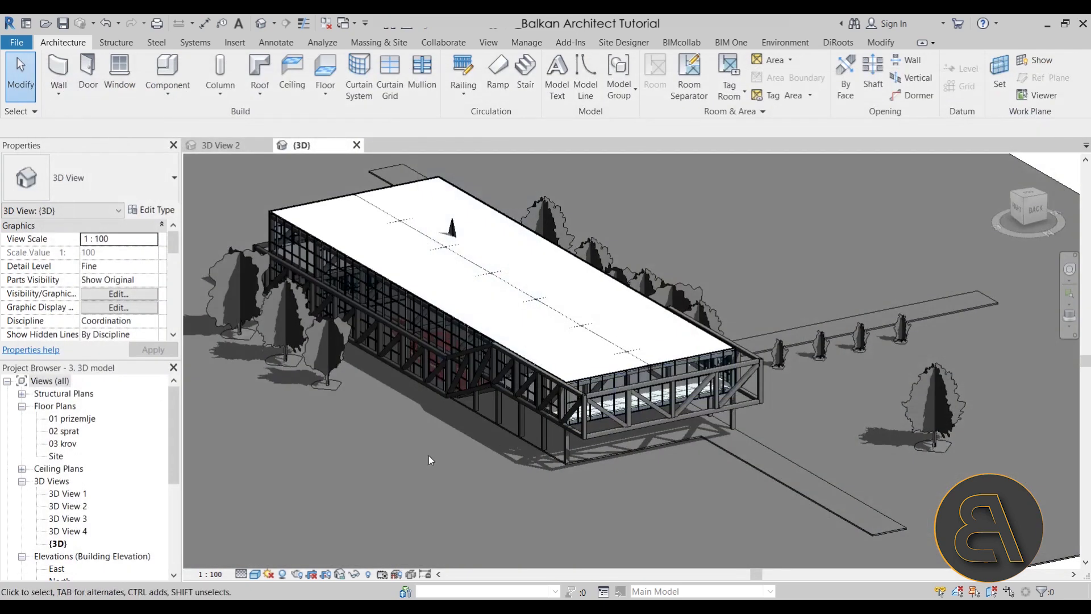
{"action": "middle_click_drag", "start_coordinate": [499, 440], "coordinate": [541, 462], "text": "shift"}
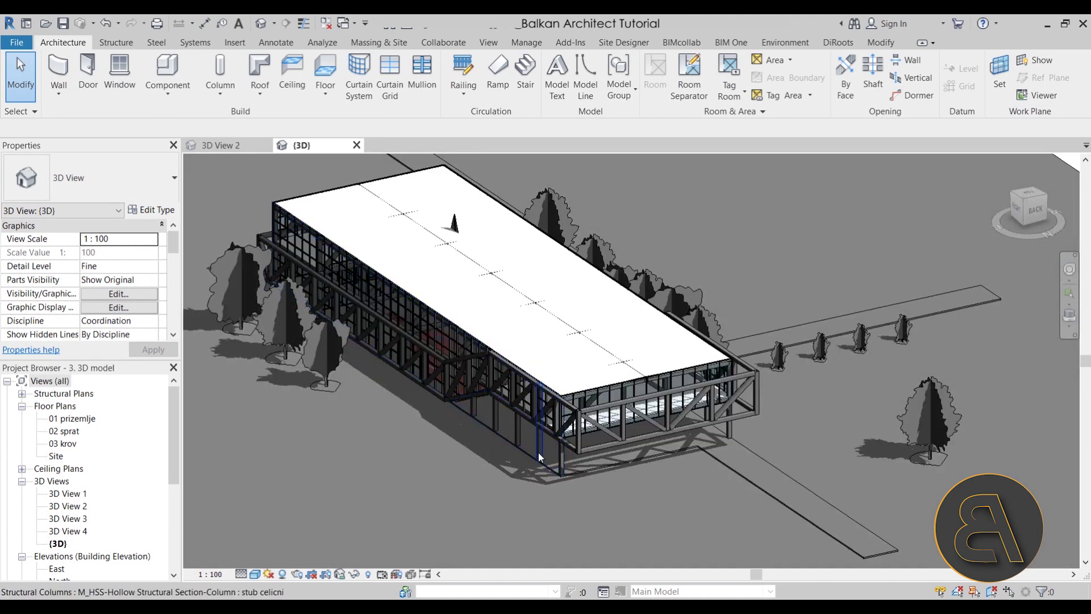
{"action": "middle_click_drag", "start_coordinate": [460, 443], "coordinate": [472, 483], "text": "shift"}
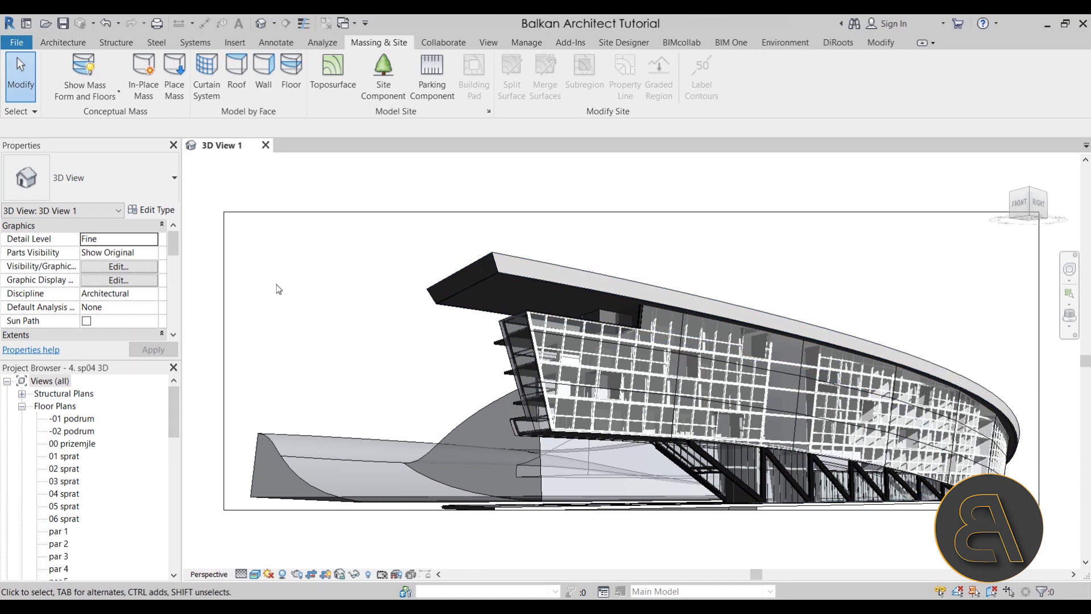
Open the {3D} view of the curved-building project and examine its landscape mass and curved block from several sides
{"action": "scroll", "coordinate": [61, 508], "scroll_direction": "down", "scroll_amount": 7}
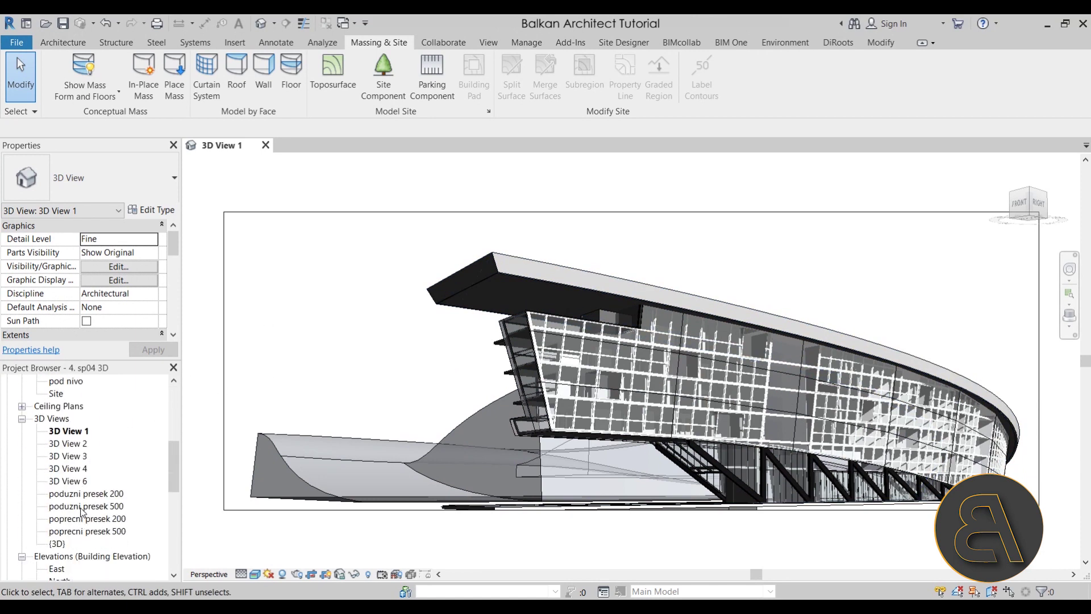
{"action": "double_click", "coordinate": [57, 493]}
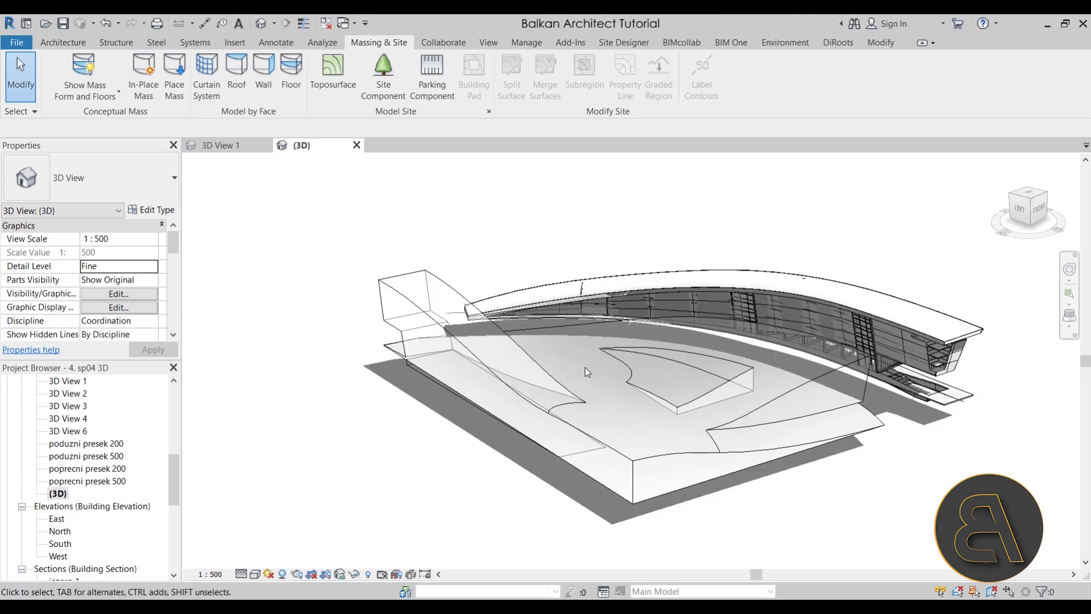
{"action": "middle_click_drag", "start_coordinate": [698, 472], "coordinate": [767, 493], "text": "shift"}
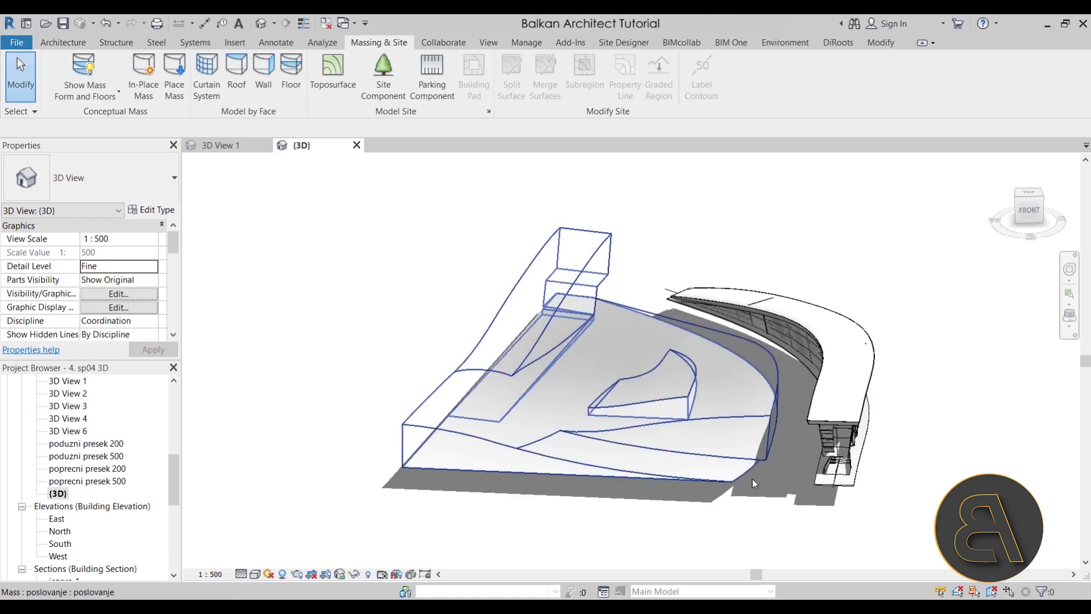
{"action": "middle_click_drag", "start_coordinate": [412, 408], "coordinate": [882, 430], "text": "shift"}
{"action": "middle_click_drag", "start_coordinate": [820, 442], "coordinate": [363, 484], "text": "shift"}
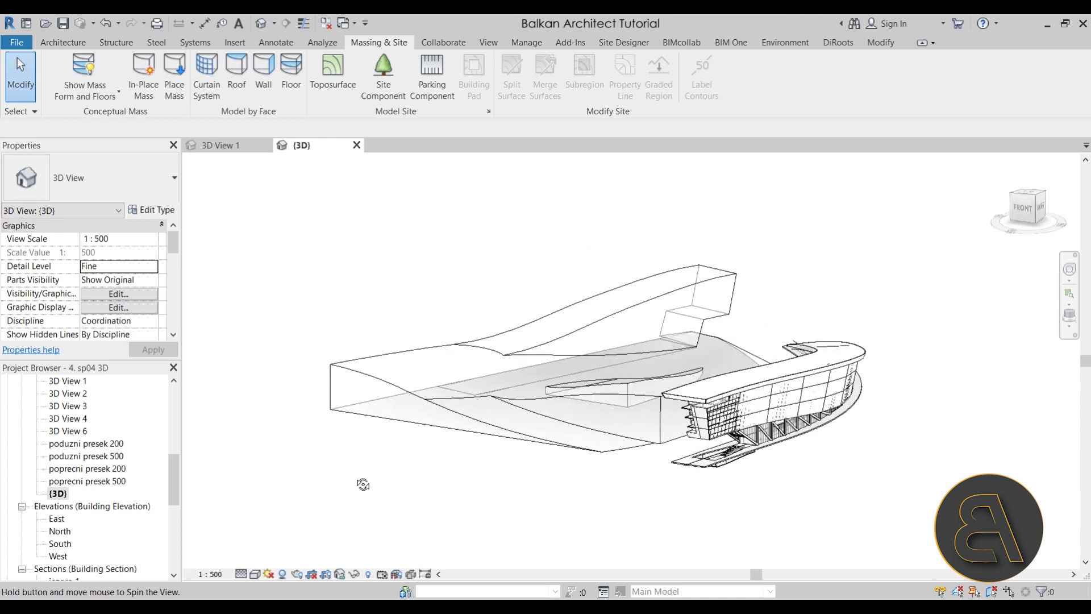
{"action": "middle_click_drag", "start_coordinate": [524, 490], "coordinate": [571, 534], "text": "shift"}
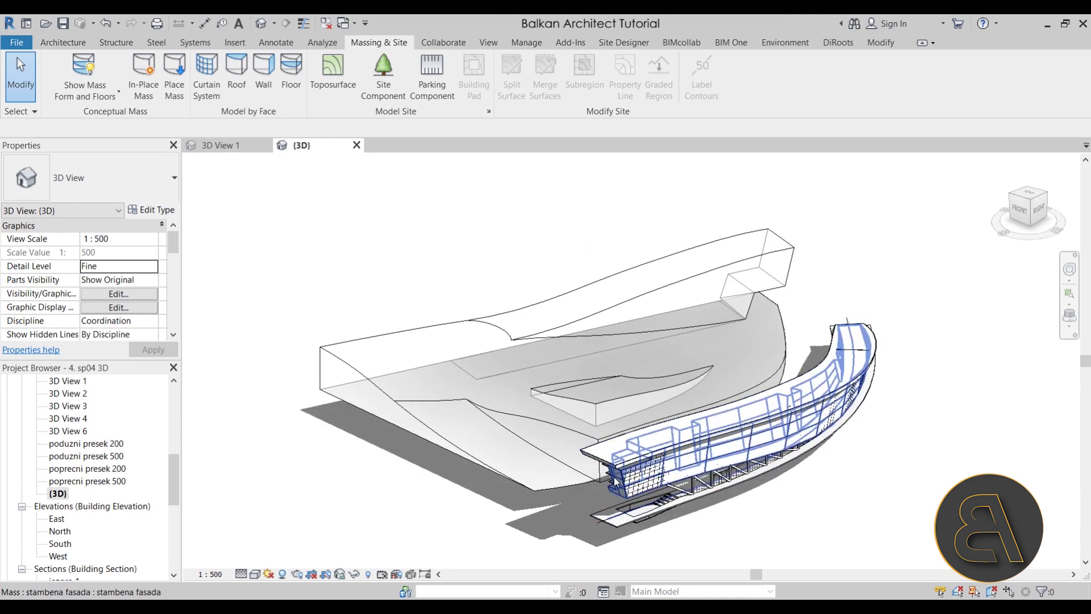
Inspect the zigzag supports, sunken stairs and overhanging end beneath the curved building's facade
{"action": "scroll", "coordinate": [615, 480], "scroll_direction": "up", "scroll_amount": 10}
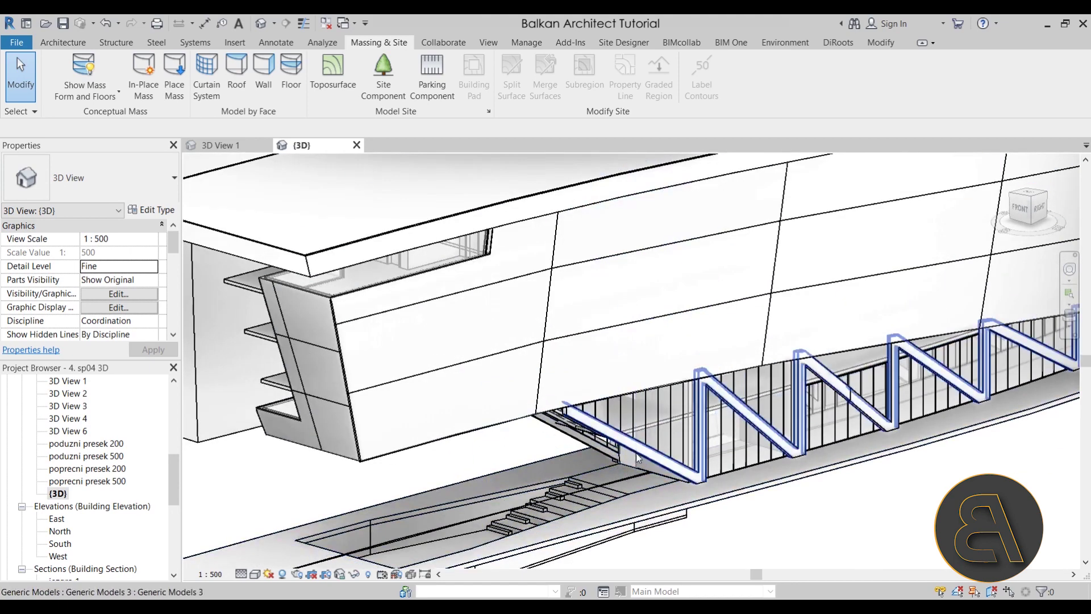
{"action": "scroll", "coordinate": [638, 457], "scroll_direction": "down", "scroll_amount": 10}
{"action": "middle_click_drag", "start_coordinate": [638, 458], "coordinate": [517, 449], "text": "shift"}
{"action": "middle_click_drag", "start_coordinate": [587, 429], "coordinate": [693, 425], "text": "shift"}
{"action": "left_click", "coordinate": [444, 330]}
{"action": "left_click", "coordinate": [736, 434]}
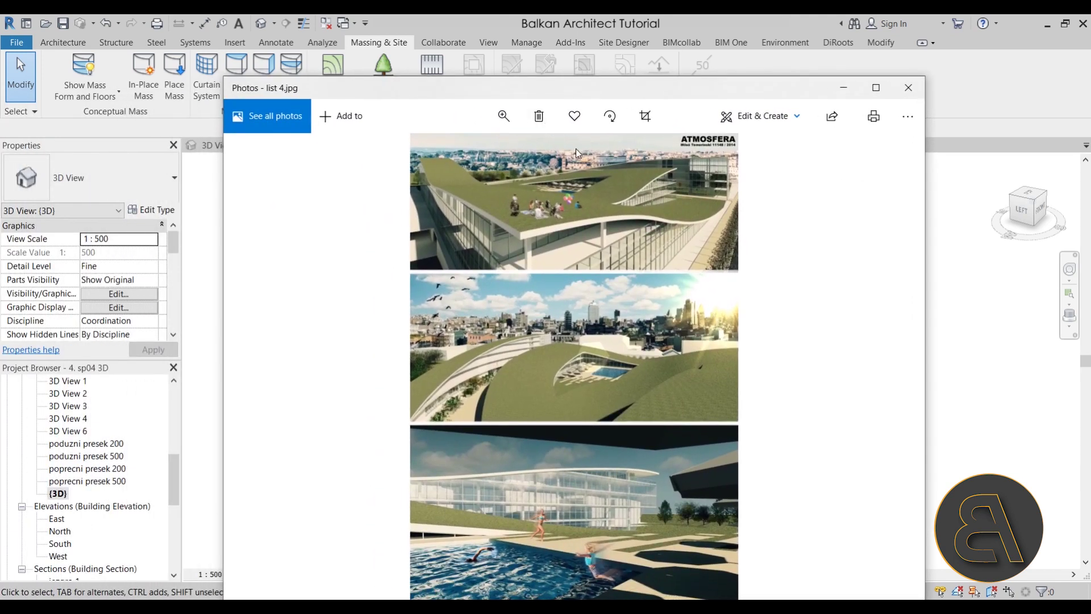
Enlarge list 4.jpg in Photos, review its renderings of the green roof, sunken pool and glazed facade, and close it
{"action": "left_click", "coordinate": [508, 124]}
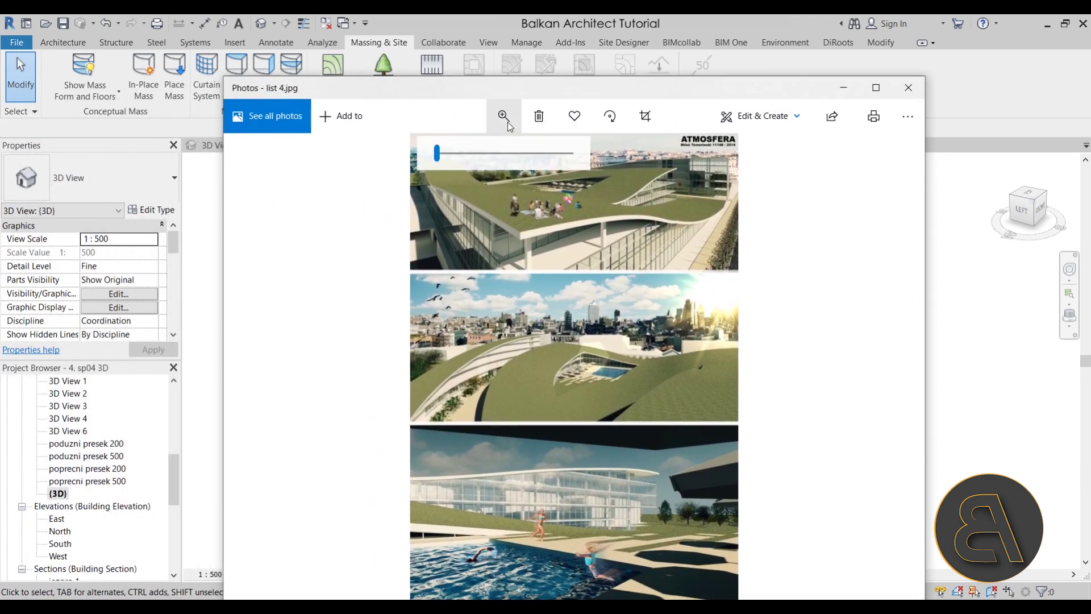
{"action": "left_click_drag", "start_coordinate": [439, 164], "coordinate": [443, 163]}
{"action": "scroll", "coordinate": [547, 335], "scroll_direction": "up", "scroll_amount": 5}
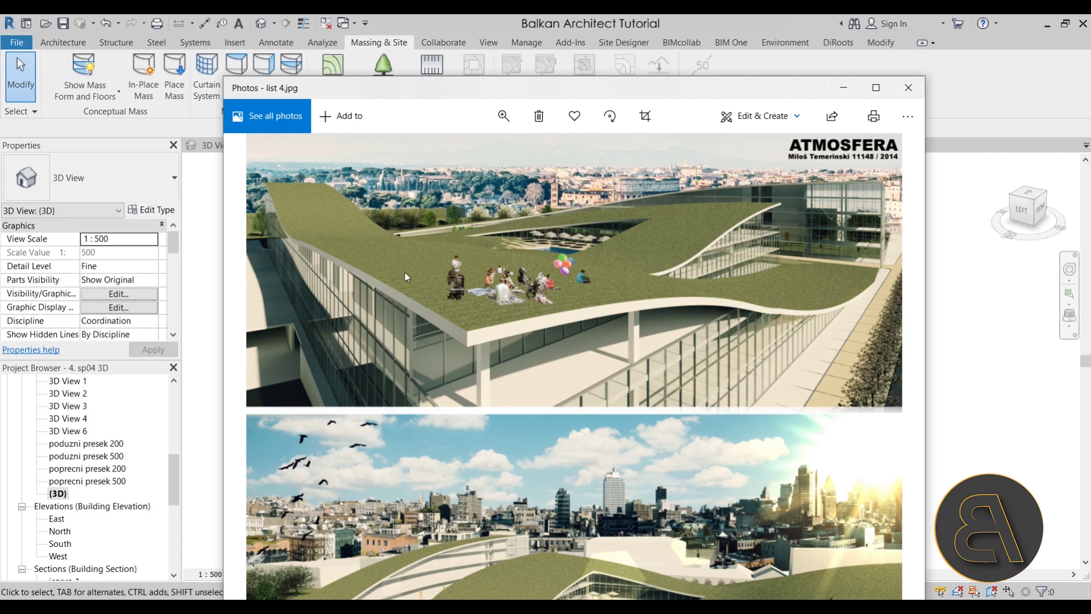
{"action": "scroll", "coordinate": [554, 301], "scroll_direction": "down", "scroll_amount": 5}
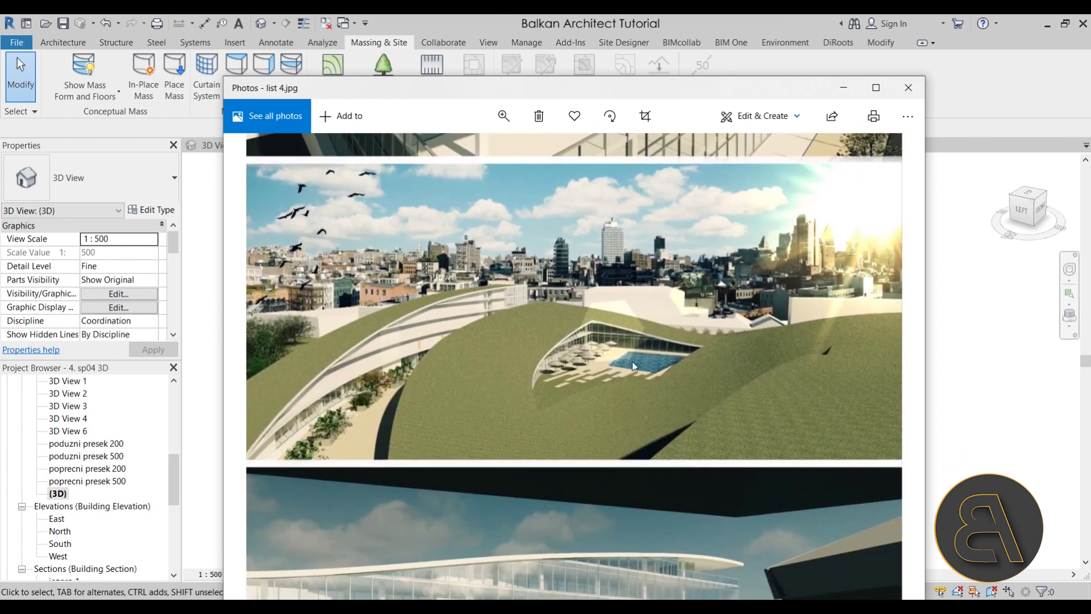
{"action": "scroll", "coordinate": [689, 390], "scroll_direction": "down", "scroll_amount": 4}
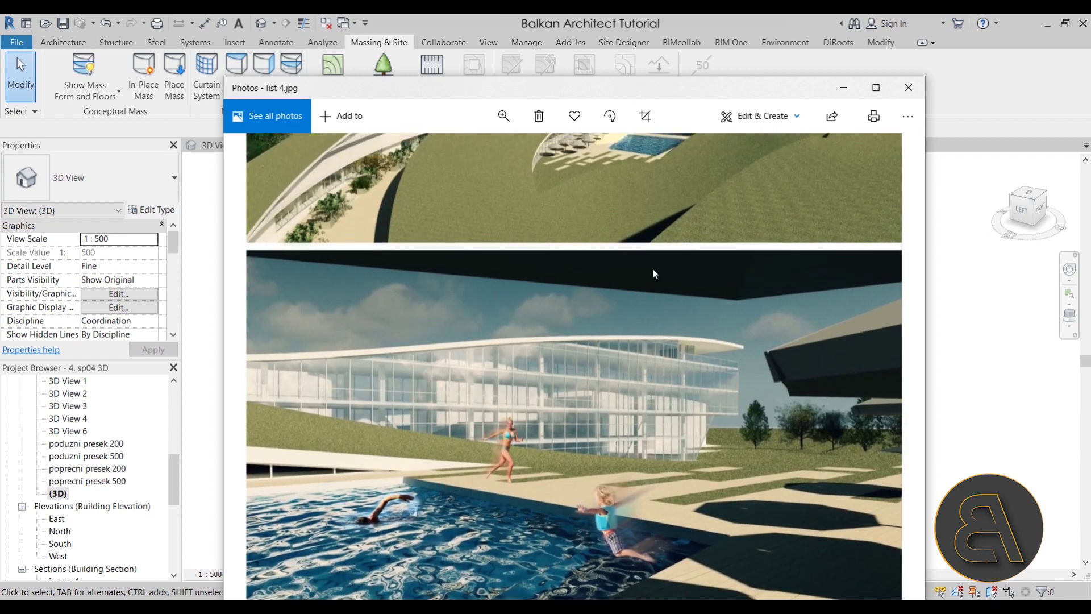
{"action": "scroll", "coordinate": [648, 380], "scroll_direction": "up", "scroll_amount": 4}
{"action": "scroll", "coordinate": [636, 367], "scroll_direction": "up", "scroll_amount": 4}
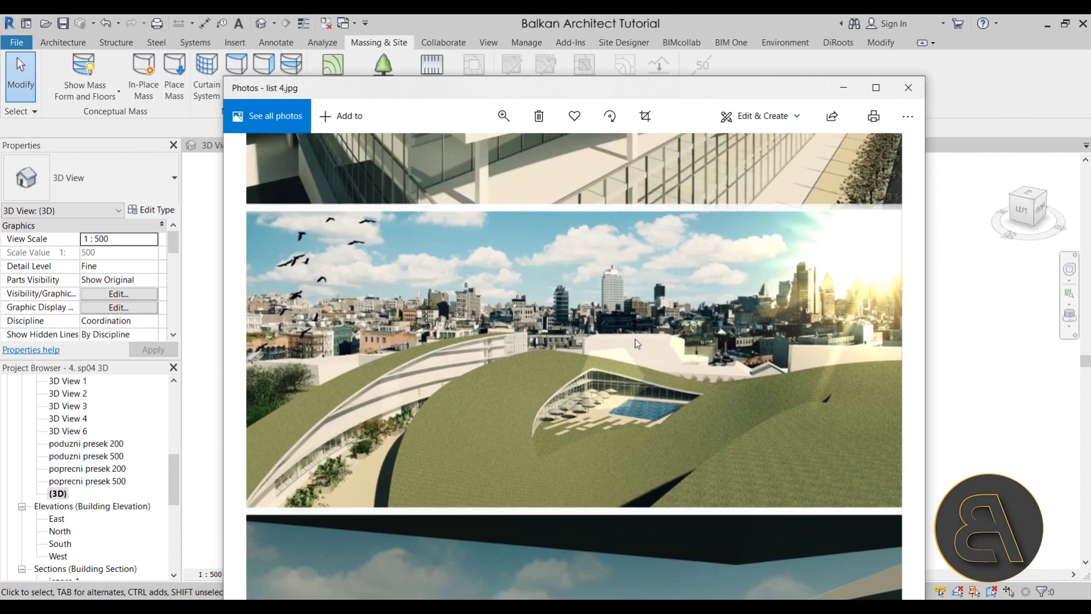
{"action": "scroll", "coordinate": [591, 334], "scroll_direction": "up", "scroll_amount": 3}
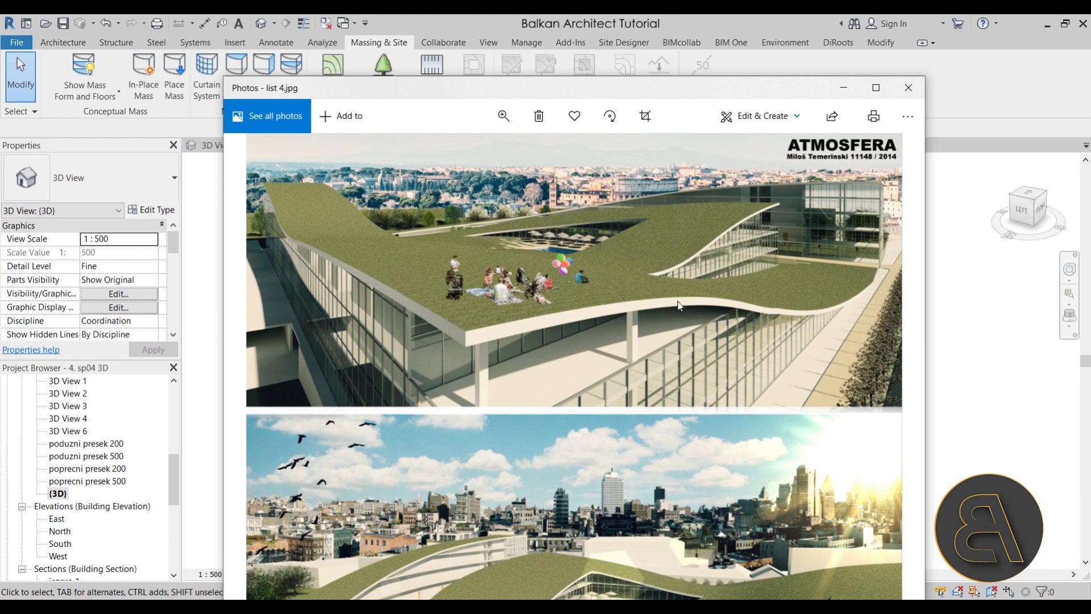
{"action": "left_click", "coordinate": [906, 93]}
Compare the undulating roof mass with the curved building by viewing the model from the back, left and front
{"action": "middle_click_drag", "start_coordinate": [658, 504], "coordinate": [840, 442], "text": "shift"}
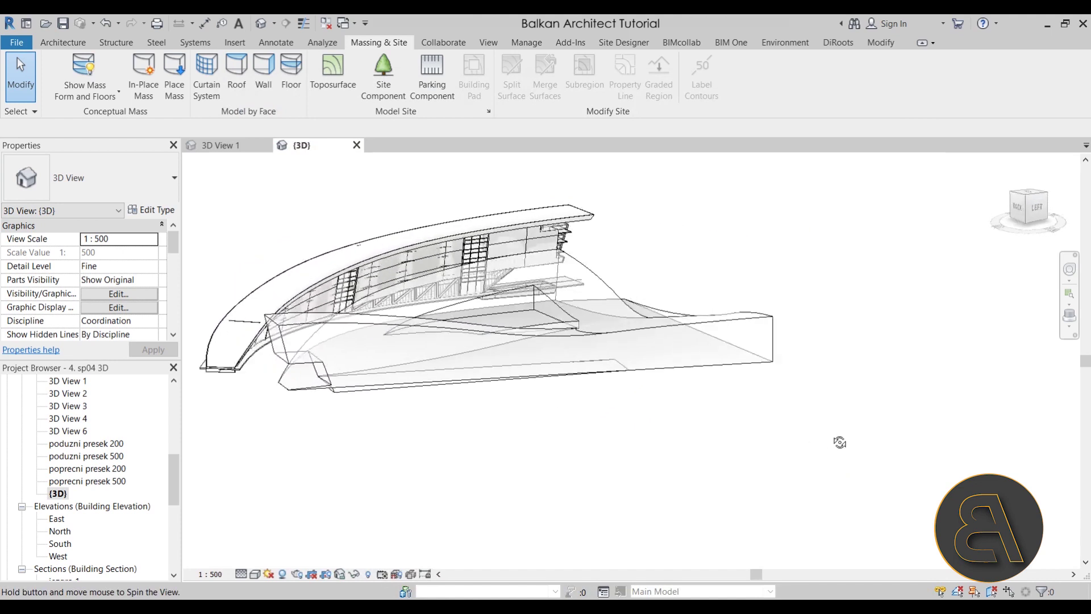
{"action": "middle_click_drag", "start_coordinate": [685, 434], "coordinate": [507, 444], "text": "shift"}
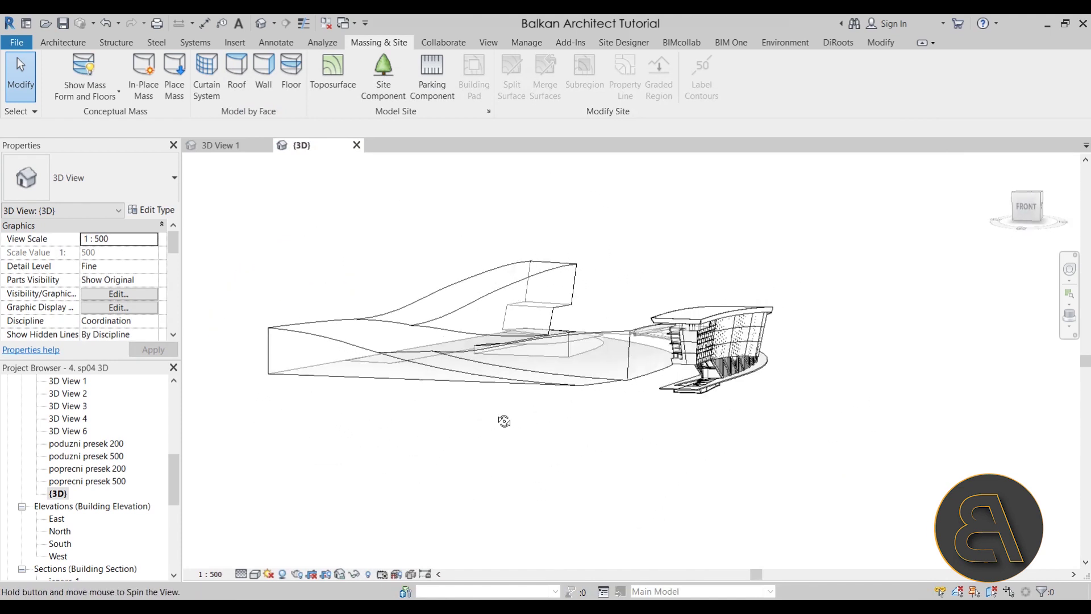
{"action": "middle_click_drag", "start_coordinate": [417, 450], "coordinate": [558, 526], "text": "shift"}
{"action": "left_click", "coordinate": [557, 526]}
{"action": "middle_click_drag", "start_coordinate": [427, 500], "coordinate": [506, 460], "text": "shift"}
{"action": "left_click", "coordinate": [575, 480]}
{"action": "left_click", "coordinate": [574, 480]}
{"action": "left_click", "coordinate": [434, 466]}
Examine the curved building's inner side, long outer facade and overhanging end above the entrance stairs
{"action": "middle_click_drag", "start_coordinate": [434, 466], "coordinate": [836, 476], "text": "shift"}
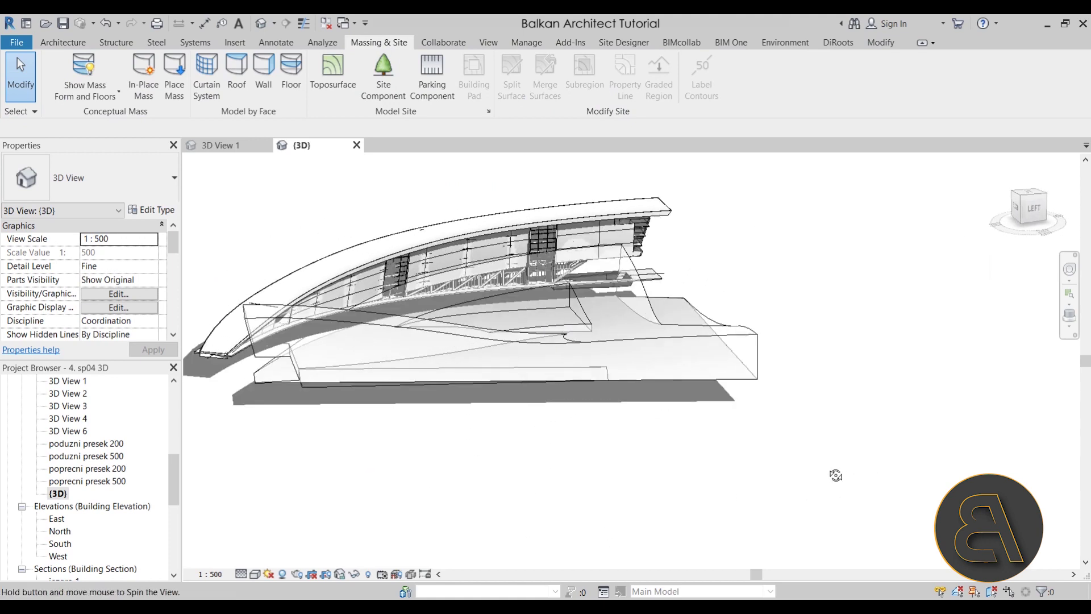
{"action": "middle_click_drag", "start_coordinate": [706, 486], "coordinate": [650, 505], "text": "shift"}
{"action": "middle_click_drag", "start_coordinate": [793, 440], "coordinate": [511, 432], "text": "shift"}
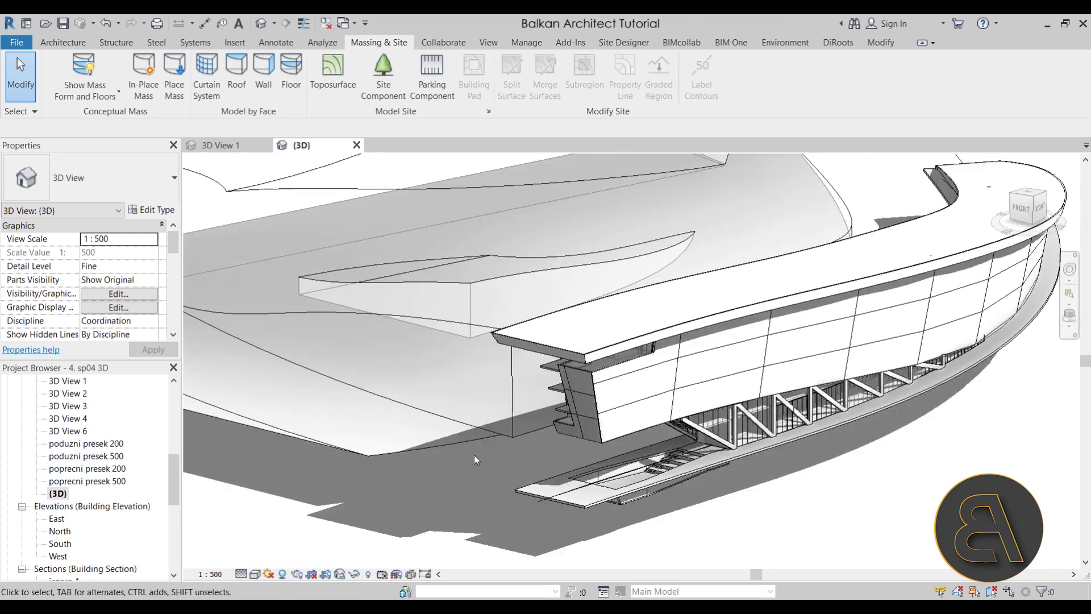
Show the perspective 3D View 1 and examine the curved building's gridded glass facade, overhanging roof and zigzag supports
{"action": "left_click", "coordinate": [257, 151]}
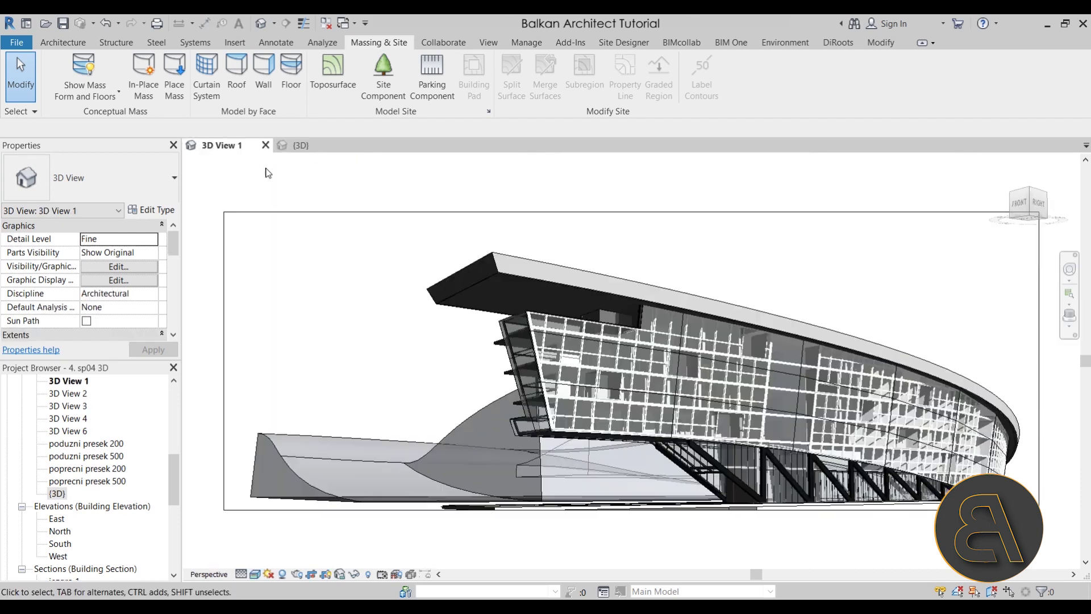
{"action": "scroll", "coordinate": [450, 405], "scroll_direction": "up", "scroll_amount": 5}
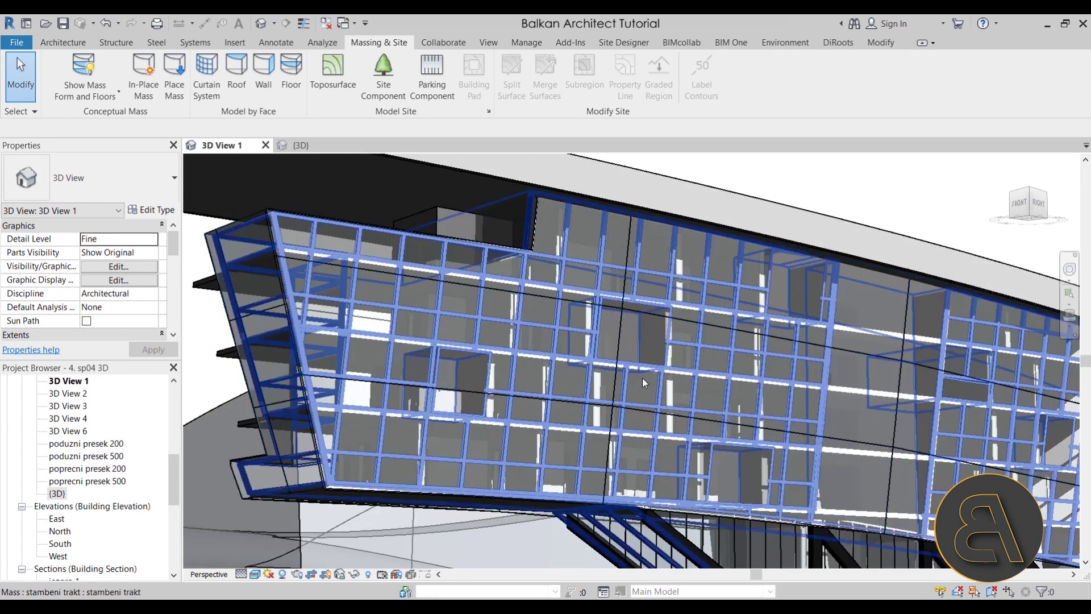
{"action": "scroll", "coordinate": [664, 406], "scroll_direction": "down", "scroll_amount": 3}
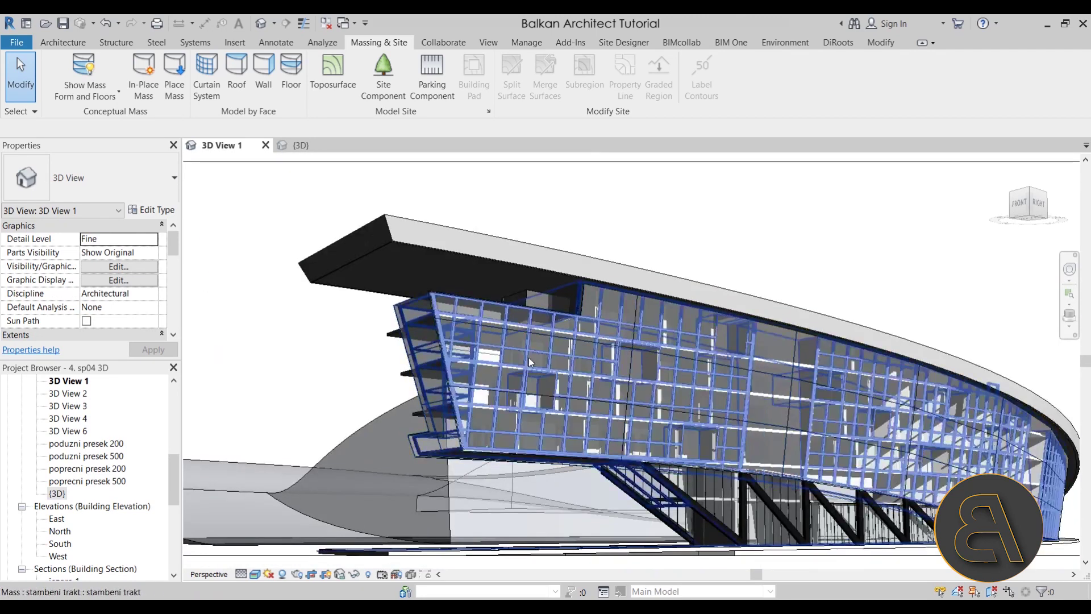
{"action": "scroll", "coordinate": [385, 318], "scroll_direction": "down", "scroll_amount": 5}
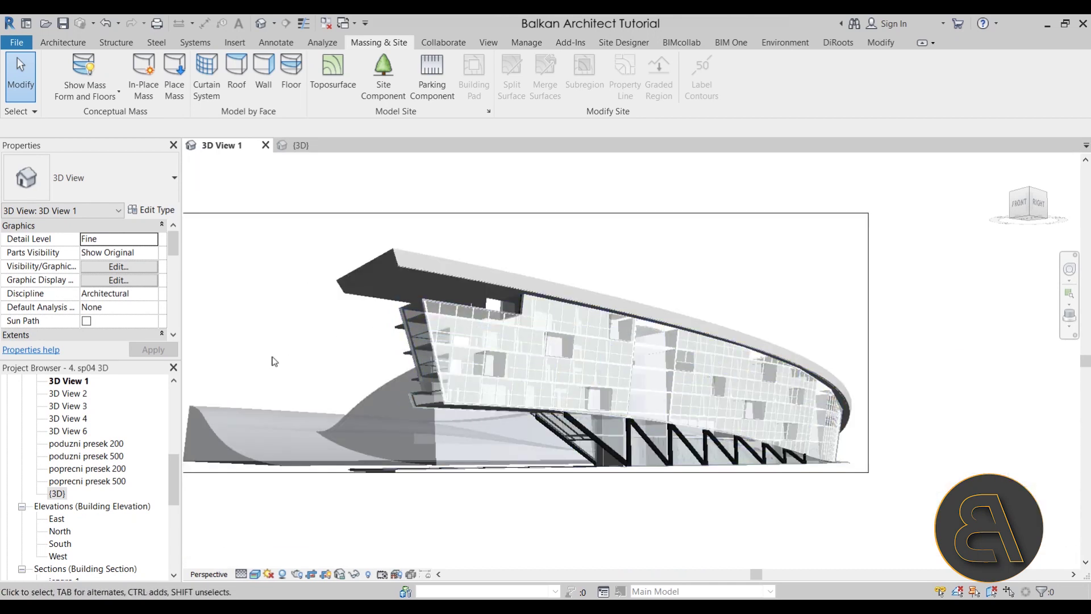
{"action": "scroll", "coordinate": [449, 364], "scroll_direction": "up", "scroll_amount": 4}
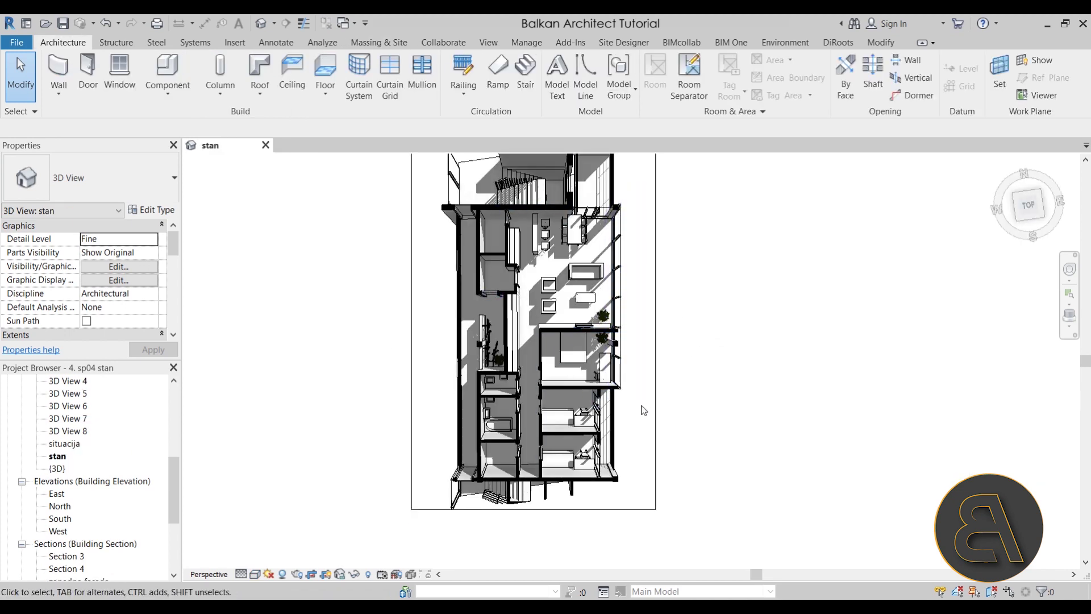
Inspect the overall layout of the apartment in the stan view and its bicycle storage area by the outer glazing
{"action": "middle_click_drag", "start_coordinate": [622, 407], "coordinate": [611, 402]}
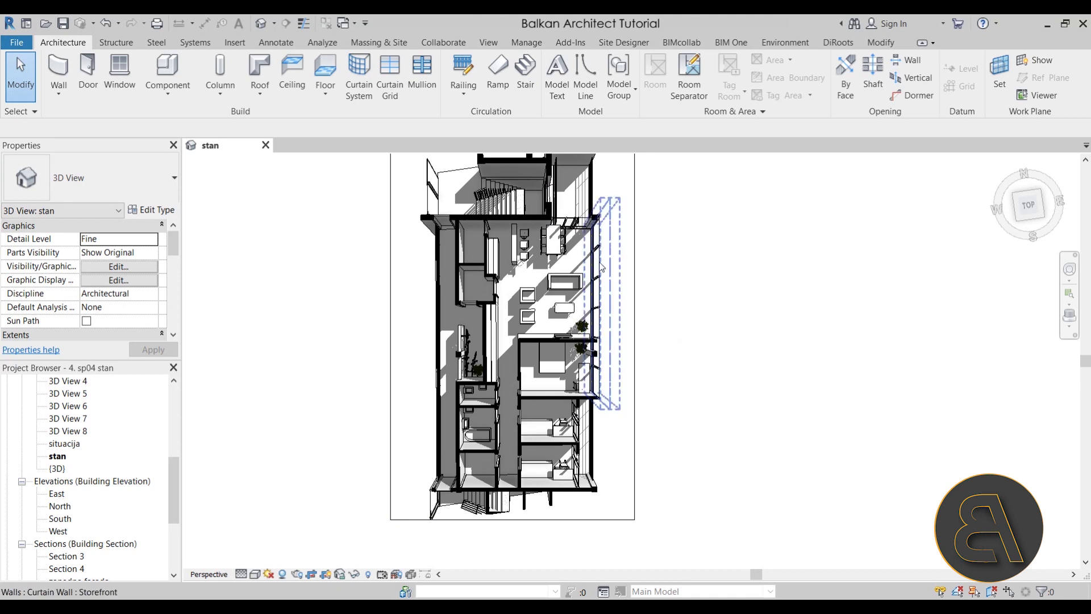
{"action": "scroll", "coordinate": [521, 302], "scroll_direction": "up", "scroll_amount": 2}
{"action": "middle_click_drag", "start_coordinate": [522, 299], "coordinate": [435, 312]}
{"action": "scroll", "coordinate": [435, 284], "scroll_direction": "down", "scroll_amount": 3}
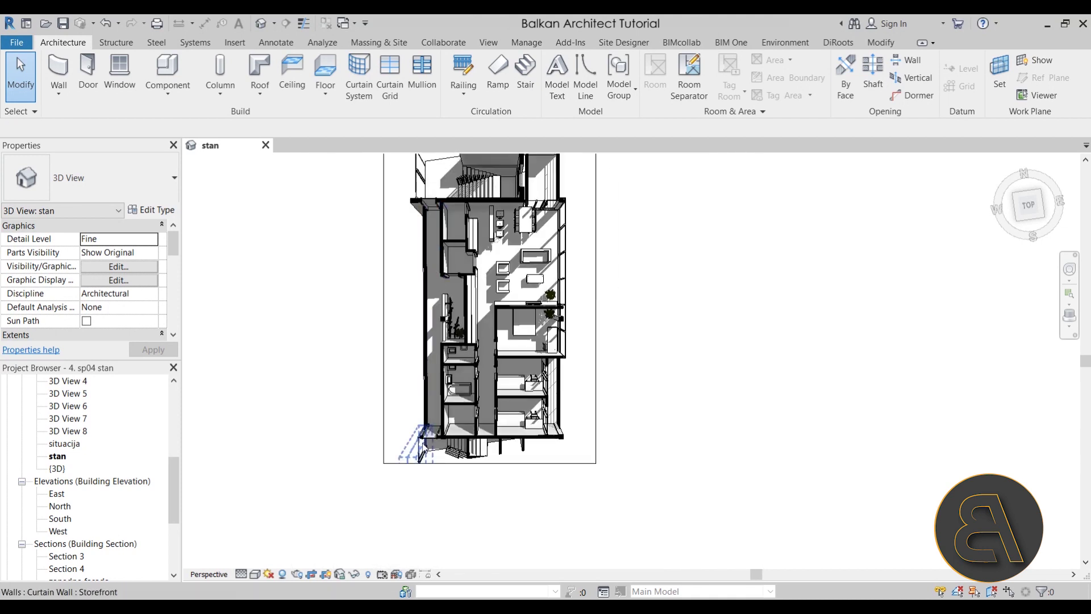
{"action": "scroll", "coordinate": [434, 329], "scroll_direction": "up", "scroll_amount": 1}
{"action": "scroll", "coordinate": [434, 329], "scroll_direction": "up", "scroll_amount": 2}
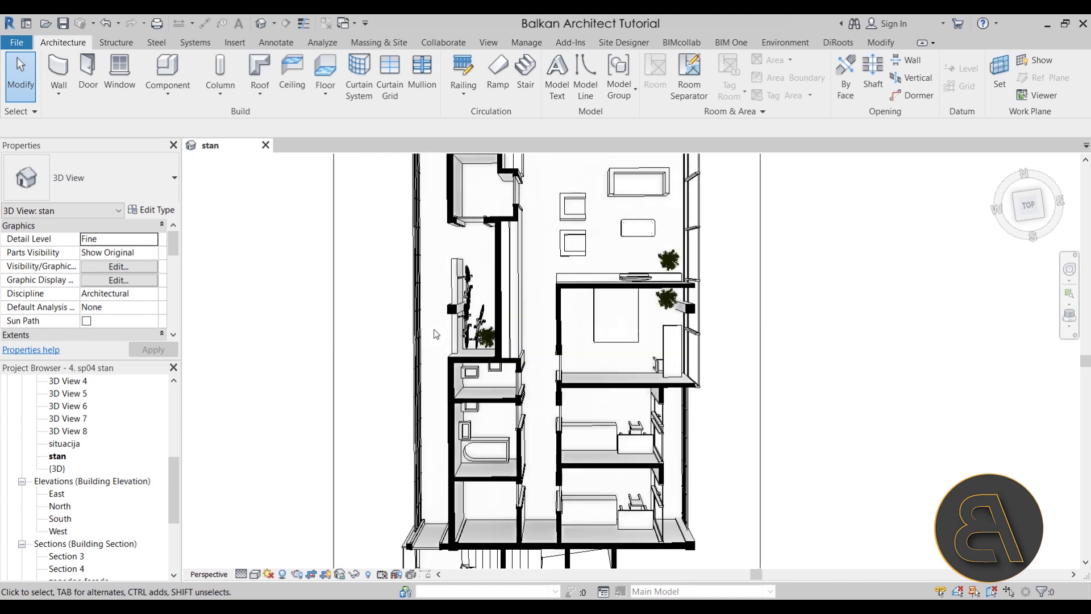
{"action": "scroll", "coordinate": [490, 295], "scroll_direction": "up", "scroll_amount": 2}
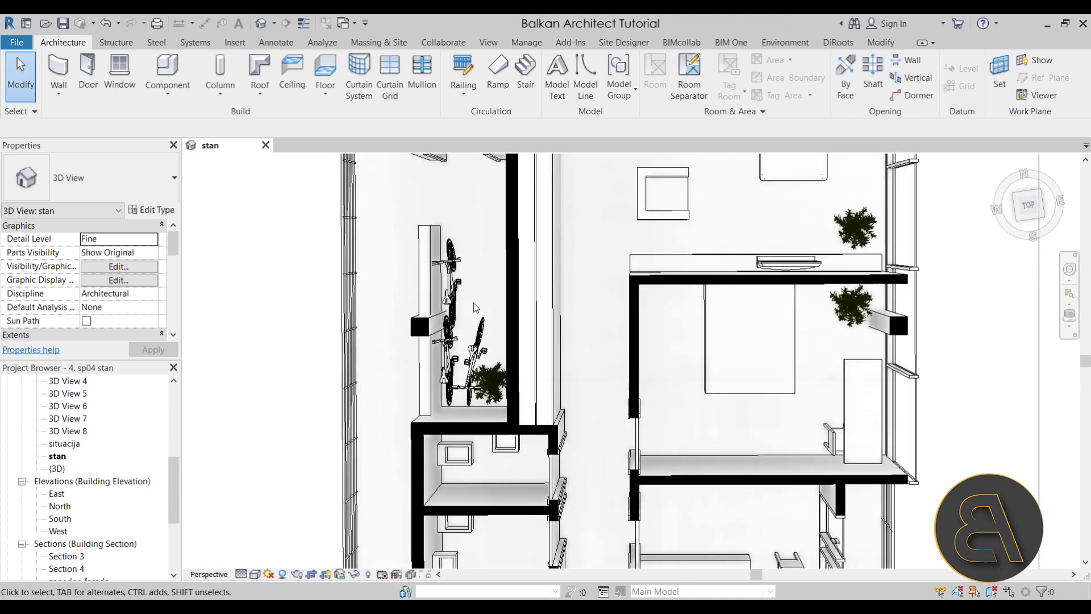
Examine the apartment's entrance stairs, kitchen counter, dining table and living room seating from above
{"action": "scroll", "coordinate": [460, 284], "scroll_direction": "down", "scroll_amount": 3}
{"action": "middle_click_drag", "start_coordinate": [460, 284], "coordinate": [479, 346]}
{"action": "scroll", "coordinate": [520, 362], "scroll_direction": "down", "scroll_amount": 2}
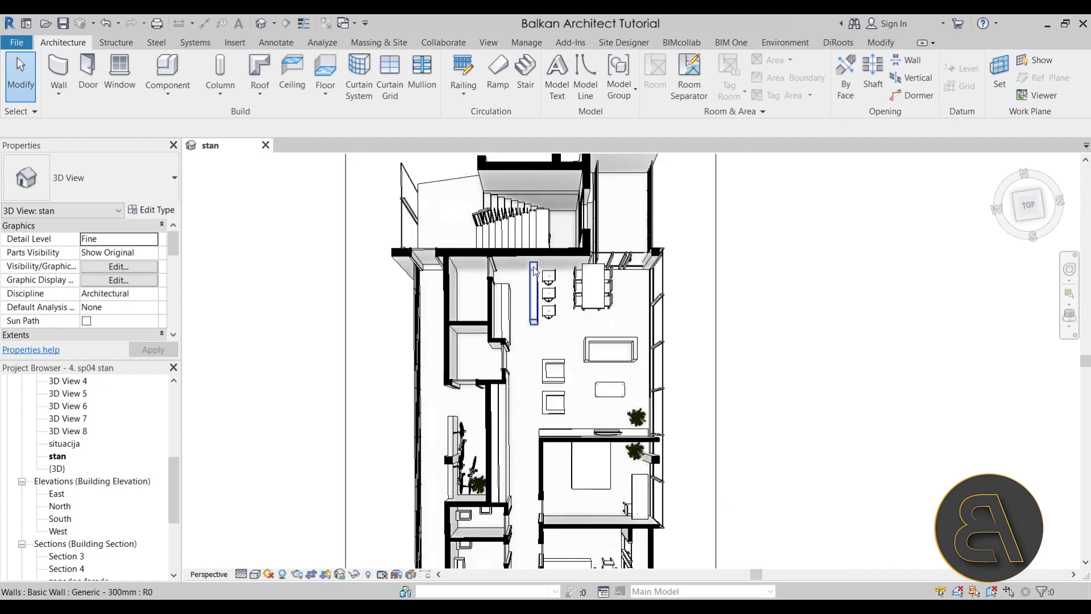
{"action": "middle_click_drag", "start_coordinate": [583, 284], "coordinate": [570, 179]}
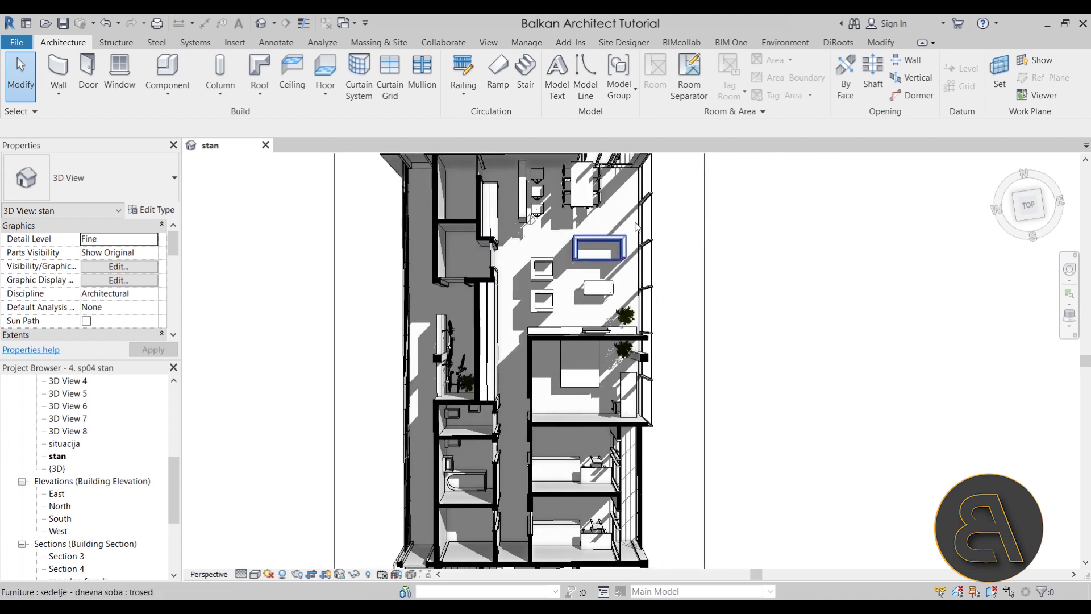
Review the apartment's bedrooms, bathrooms and lower end wall, then compare them with the whole floor layout
{"action": "middle_click_drag", "start_coordinate": [588, 321], "coordinate": [585, 208]}
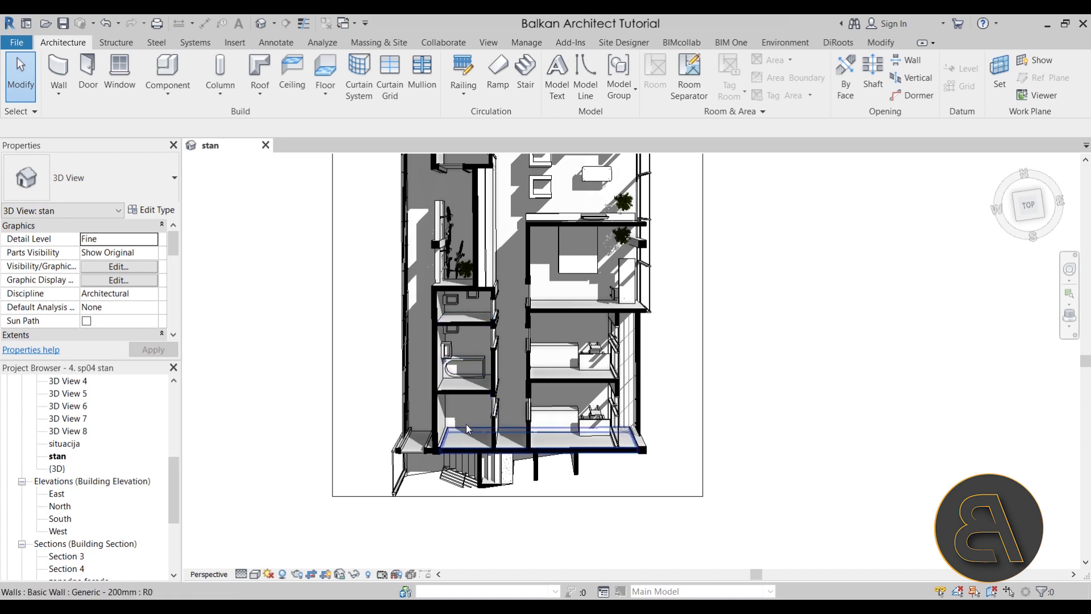
{"action": "scroll", "coordinate": [480, 404], "scroll_direction": "down", "scroll_amount": 1}
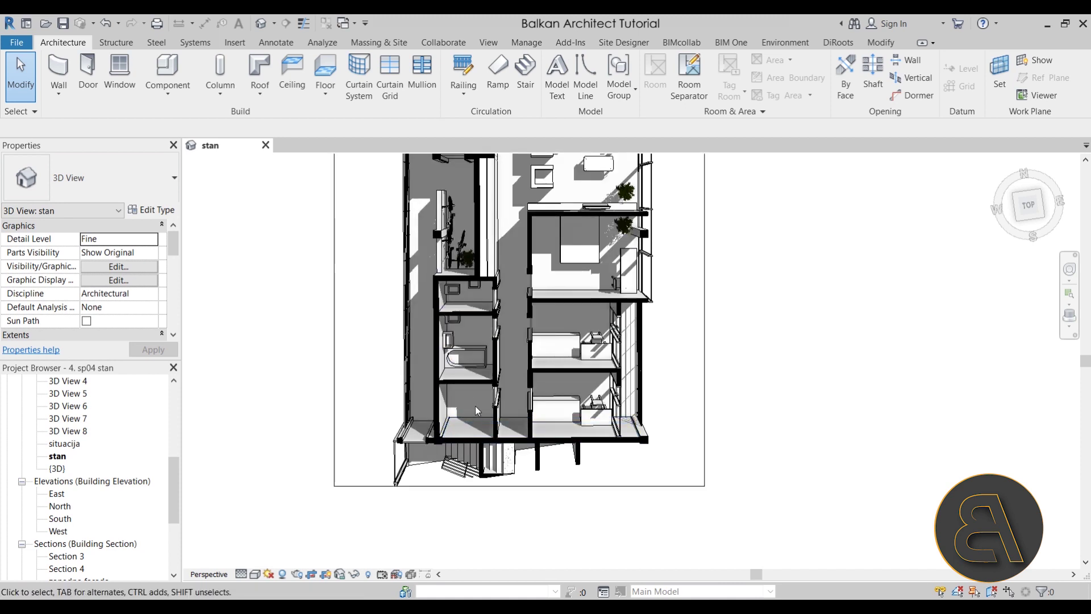
{"action": "scroll", "coordinate": [475, 405], "scroll_direction": "down", "scroll_amount": 3}
{"action": "middle_click_drag", "start_coordinate": [616, 375], "coordinate": [618, 370]}
{"action": "scroll", "coordinate": [501, 392], "scroll_direction": "up", "scroll_amount": 2}
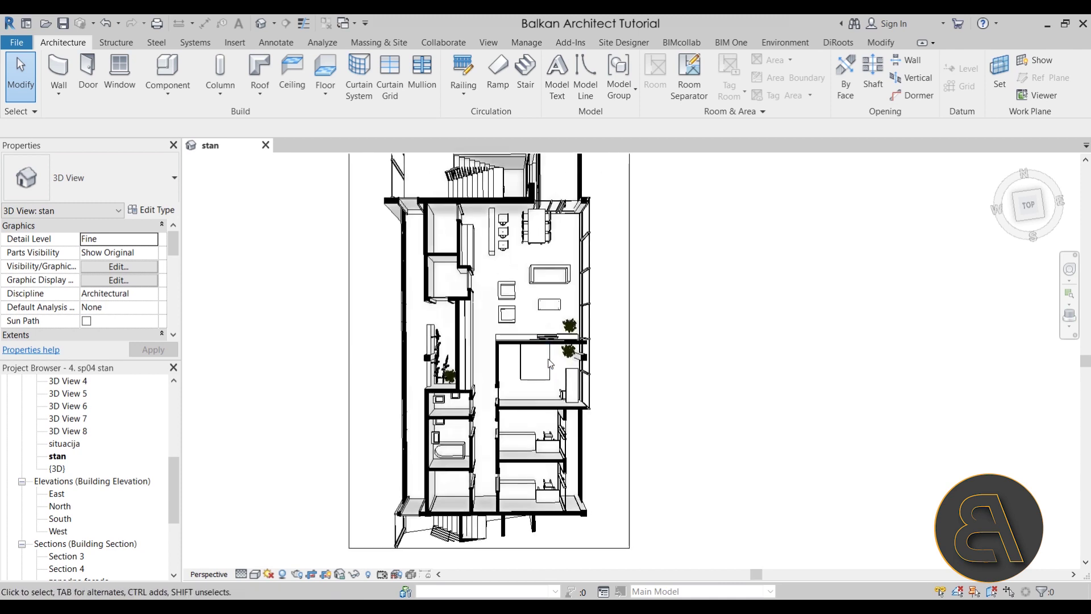